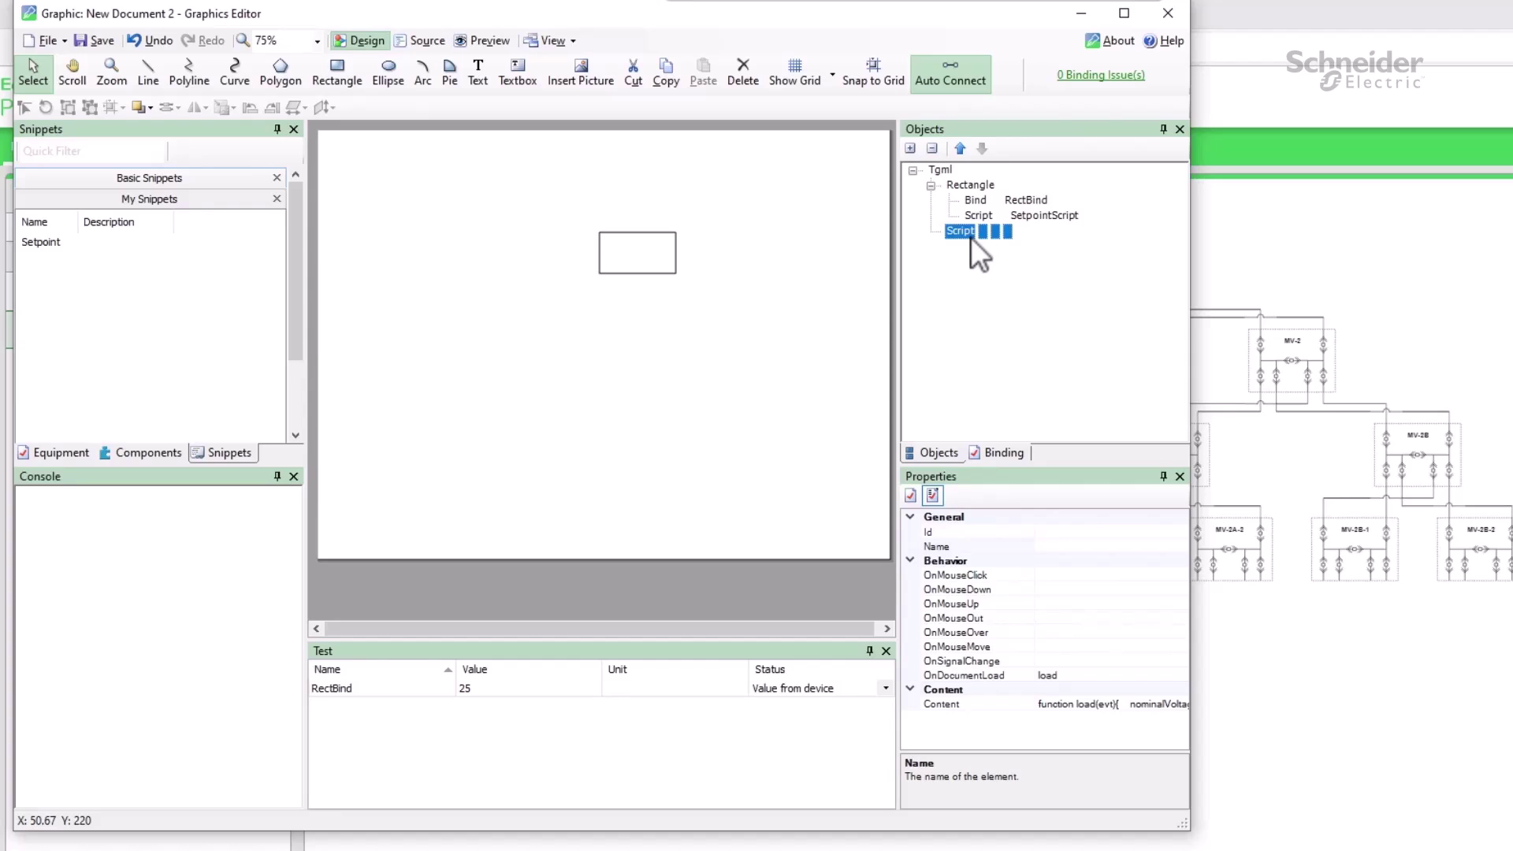
Switch on Enable Custom Script under SETTINGS > Diagram > Viewer and save the setting.
left_click(1240, 200)
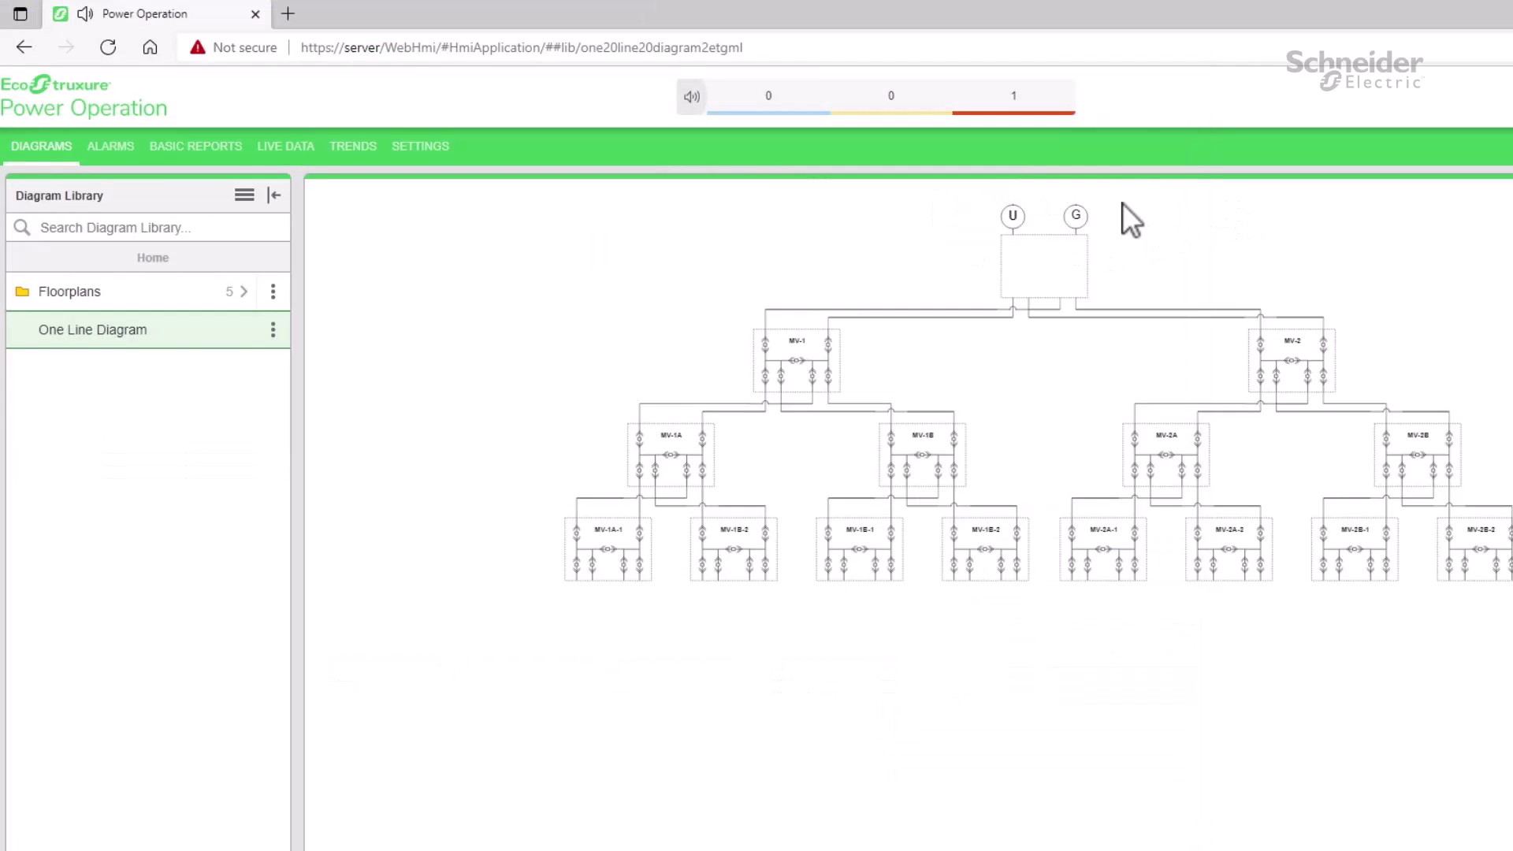
left_click(398, 150)
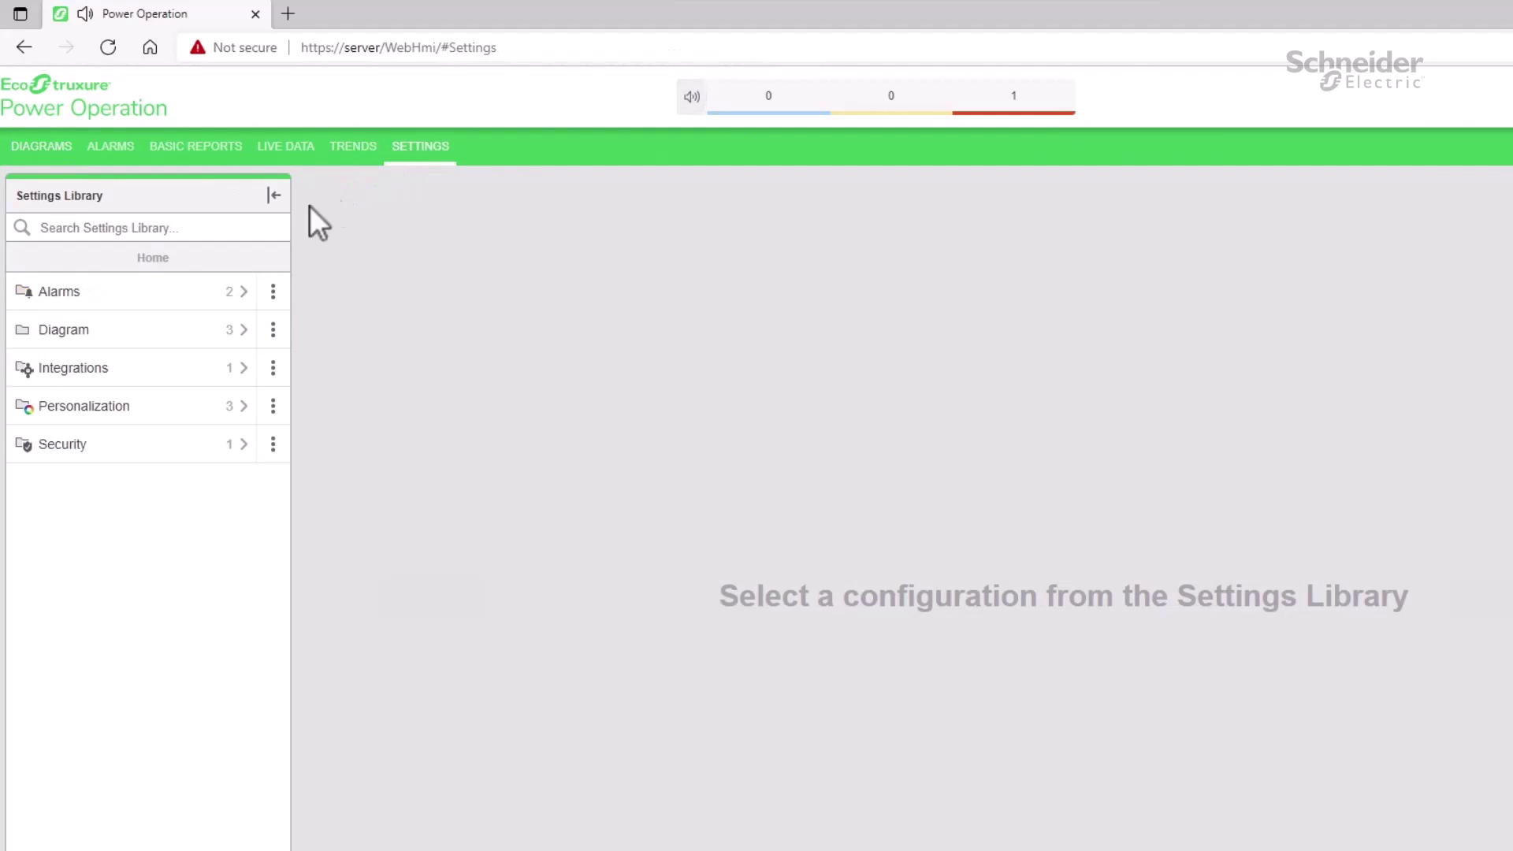
left_click(122, 331)
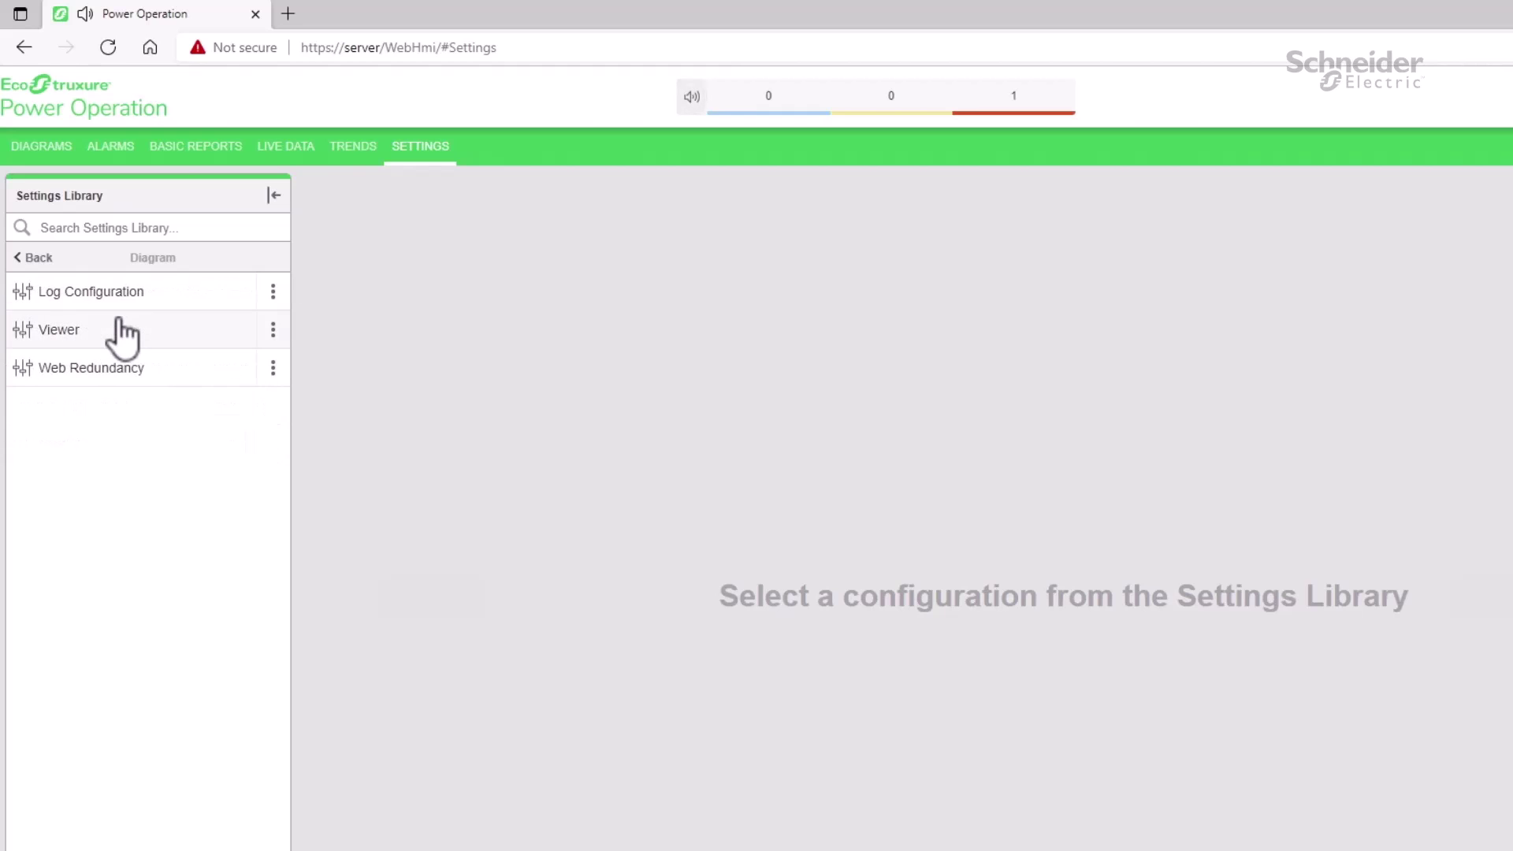
left_click(122, 331)
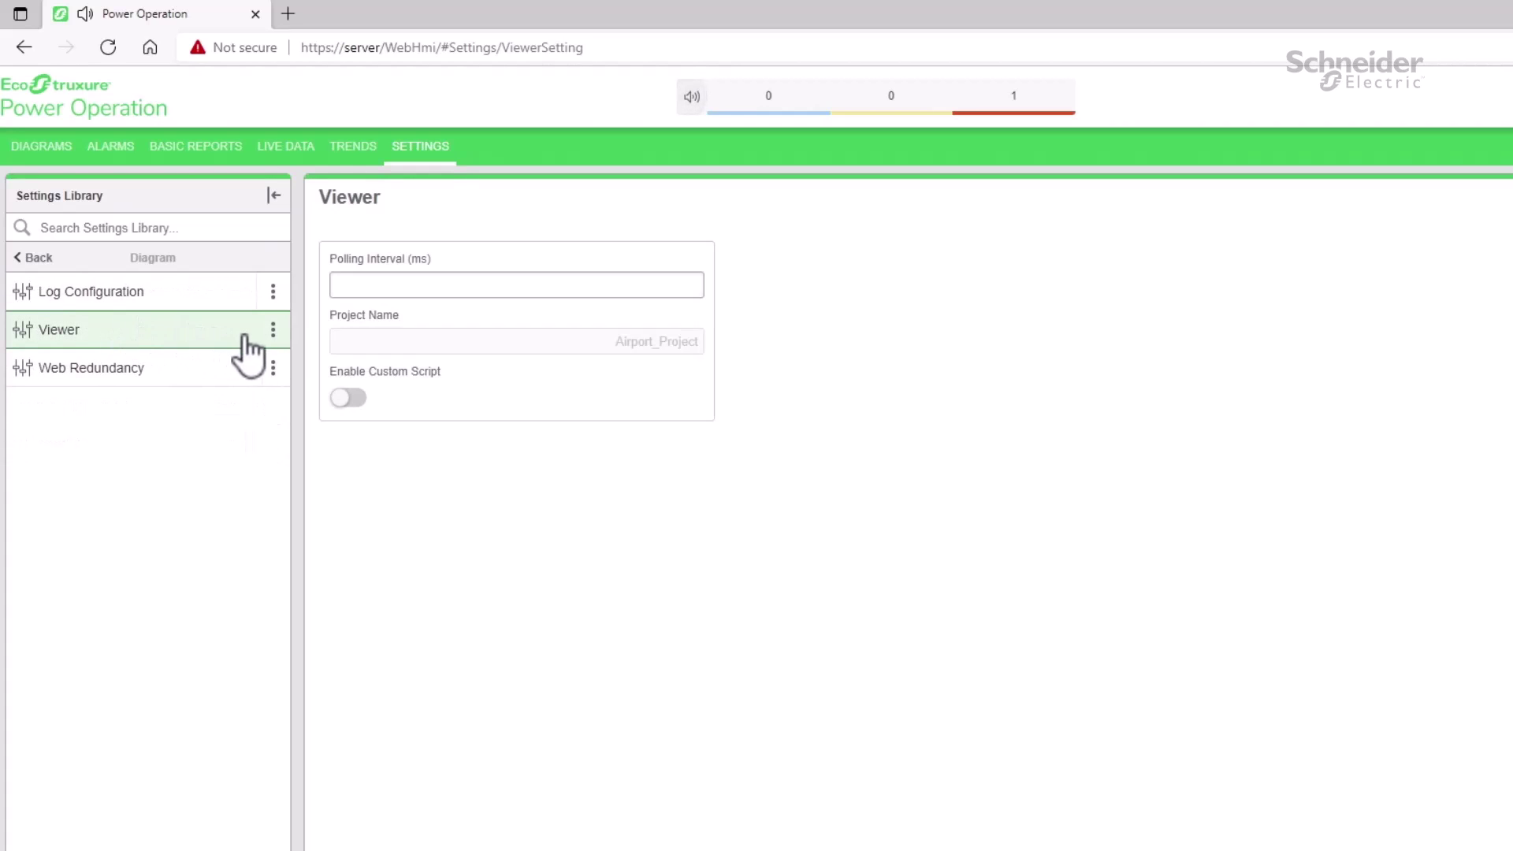
left_click(349, 397)
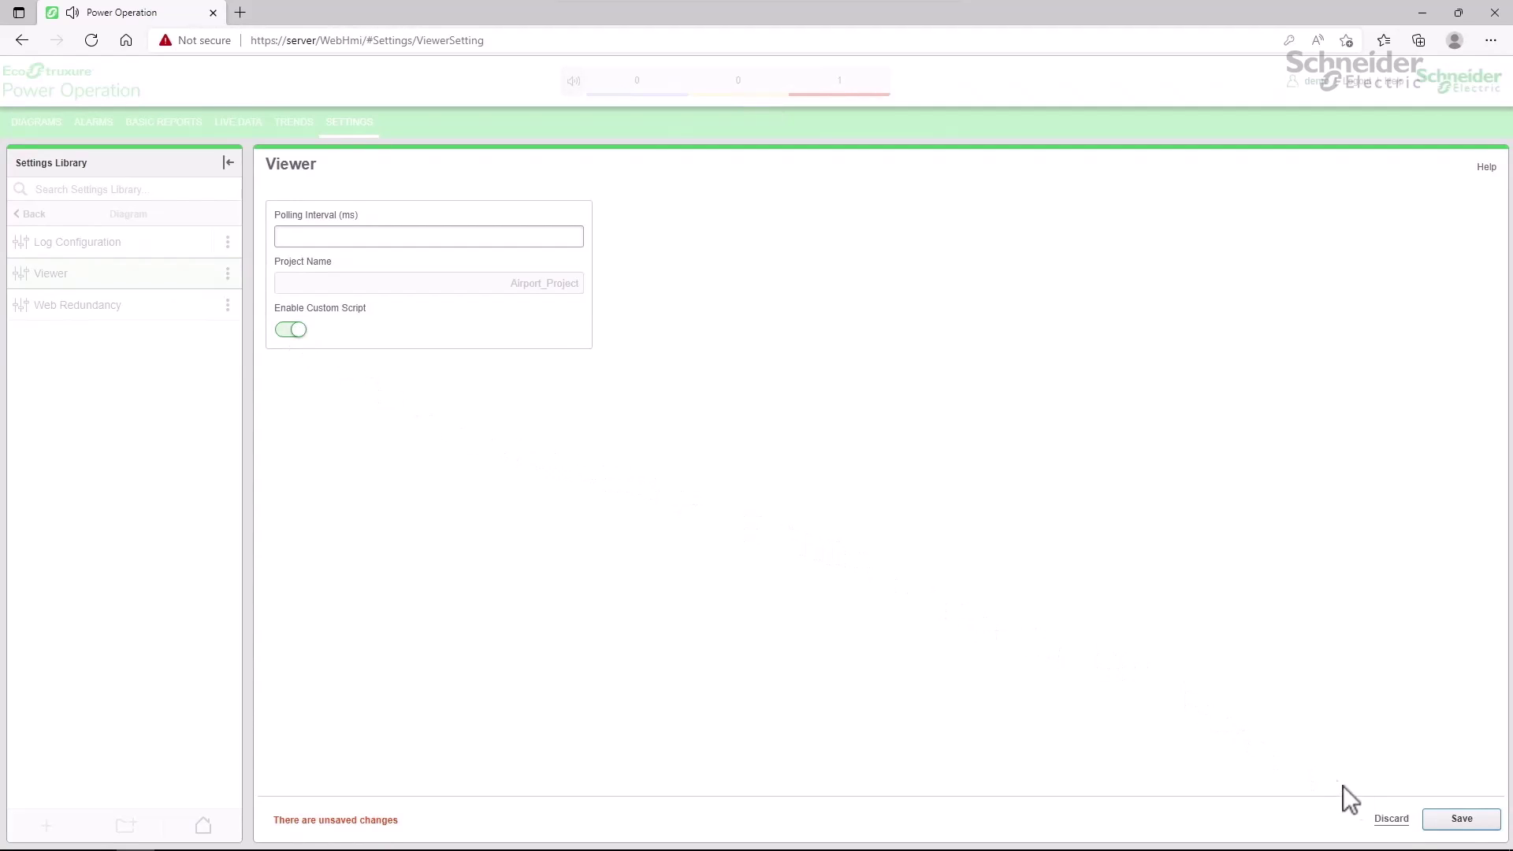
left_click(1457, 829)
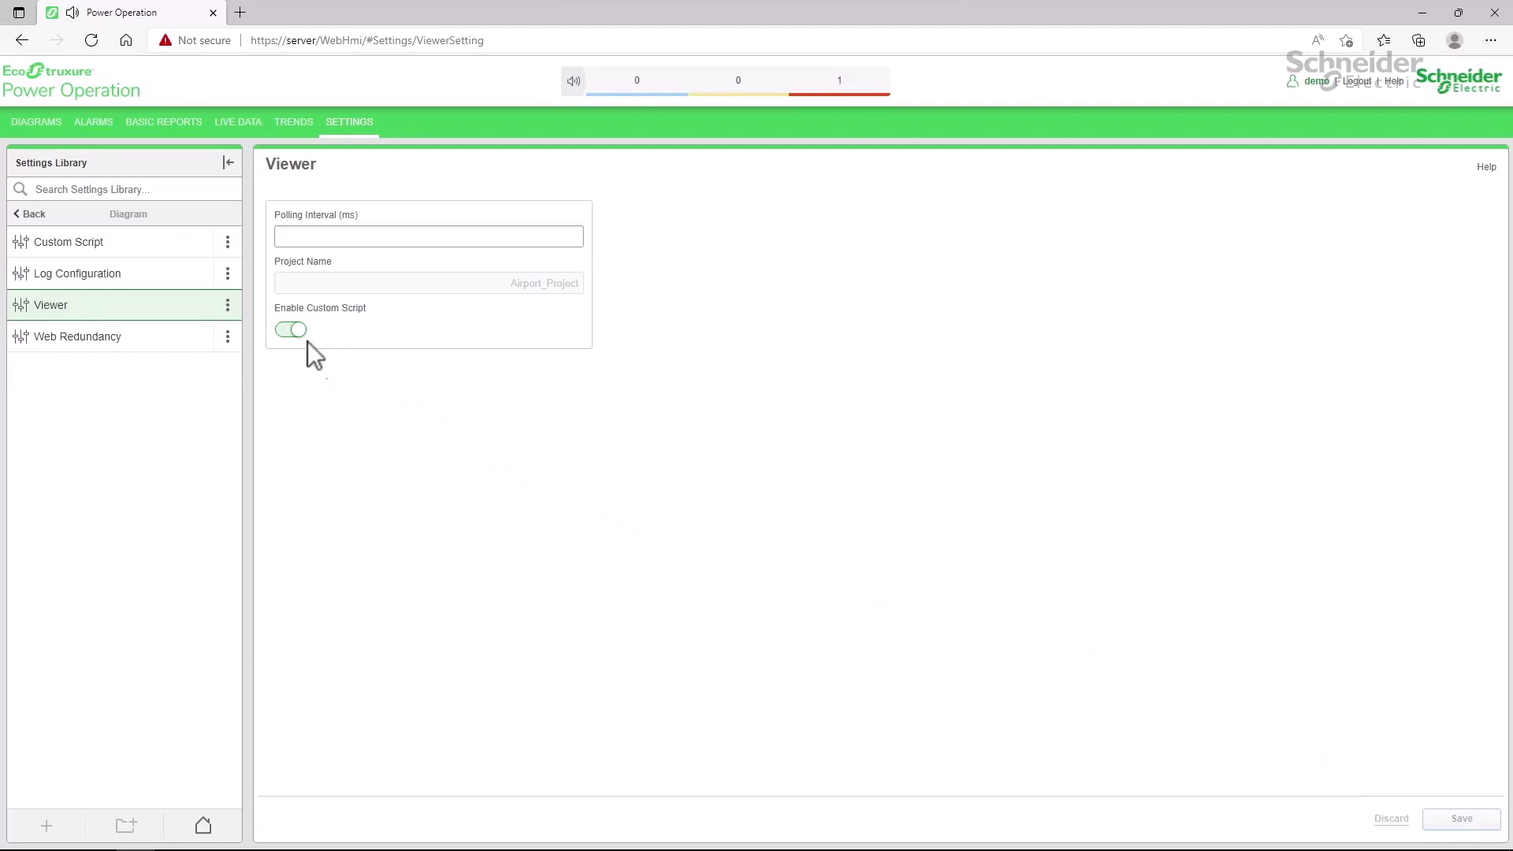
Open the Custom Script settings and close Select JavaScript without choosing a file.
left_click(126, 250)
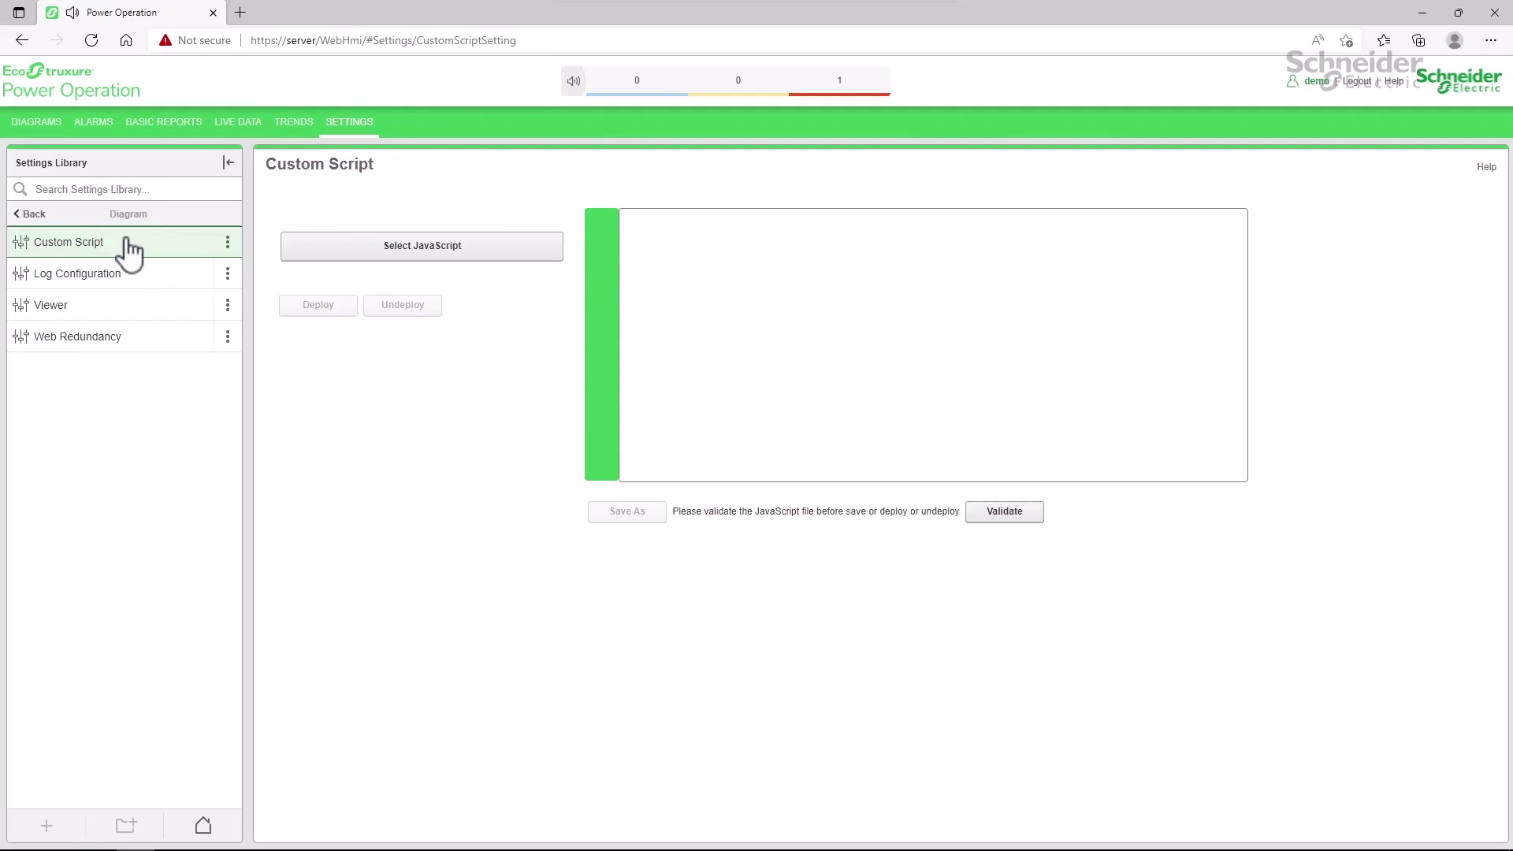
left_click(371, 258)
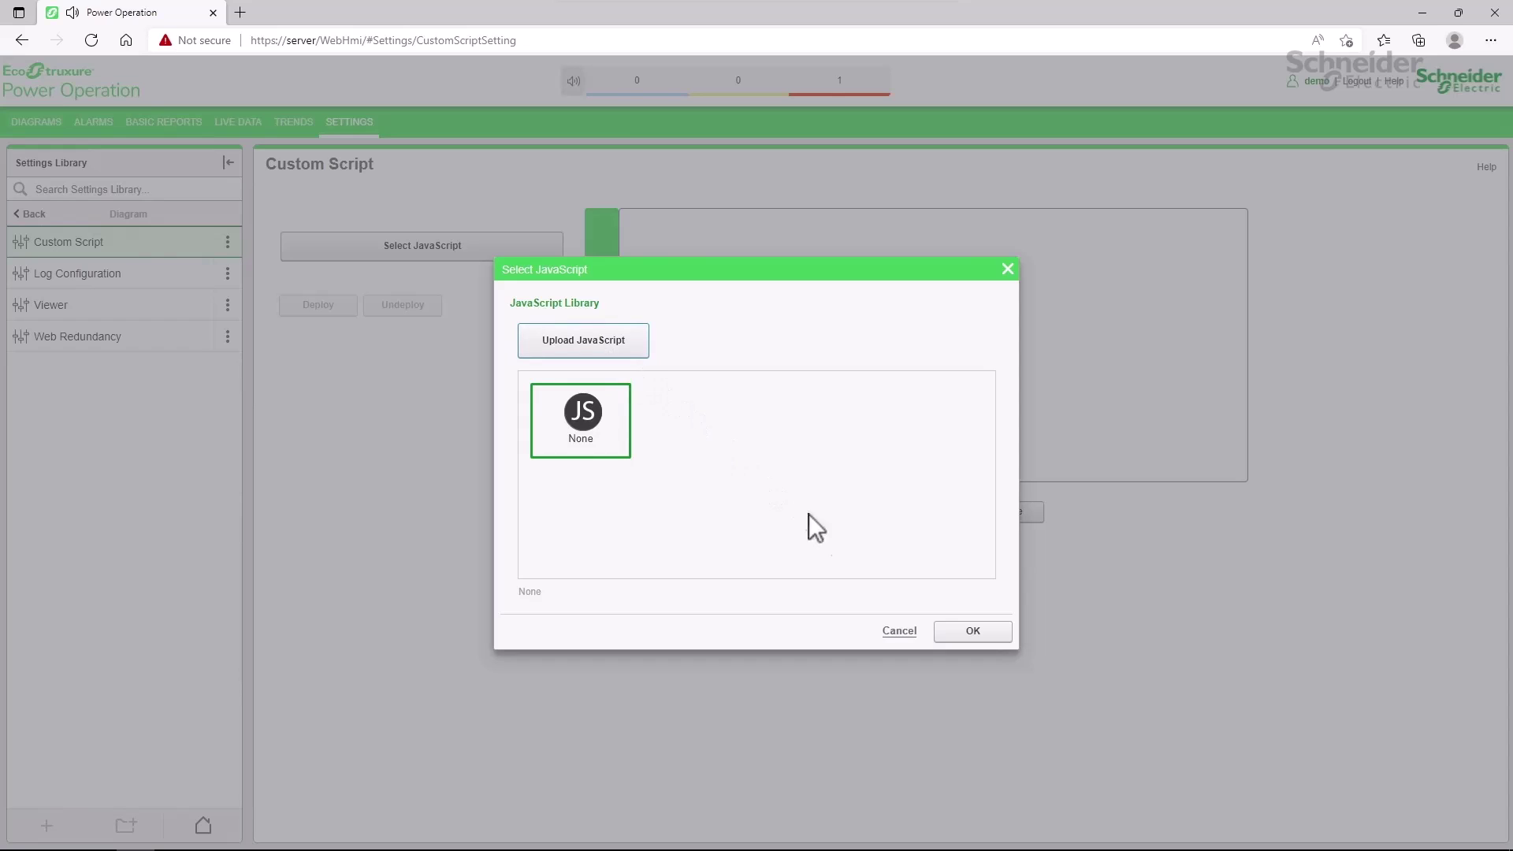
left_click(899, 630)
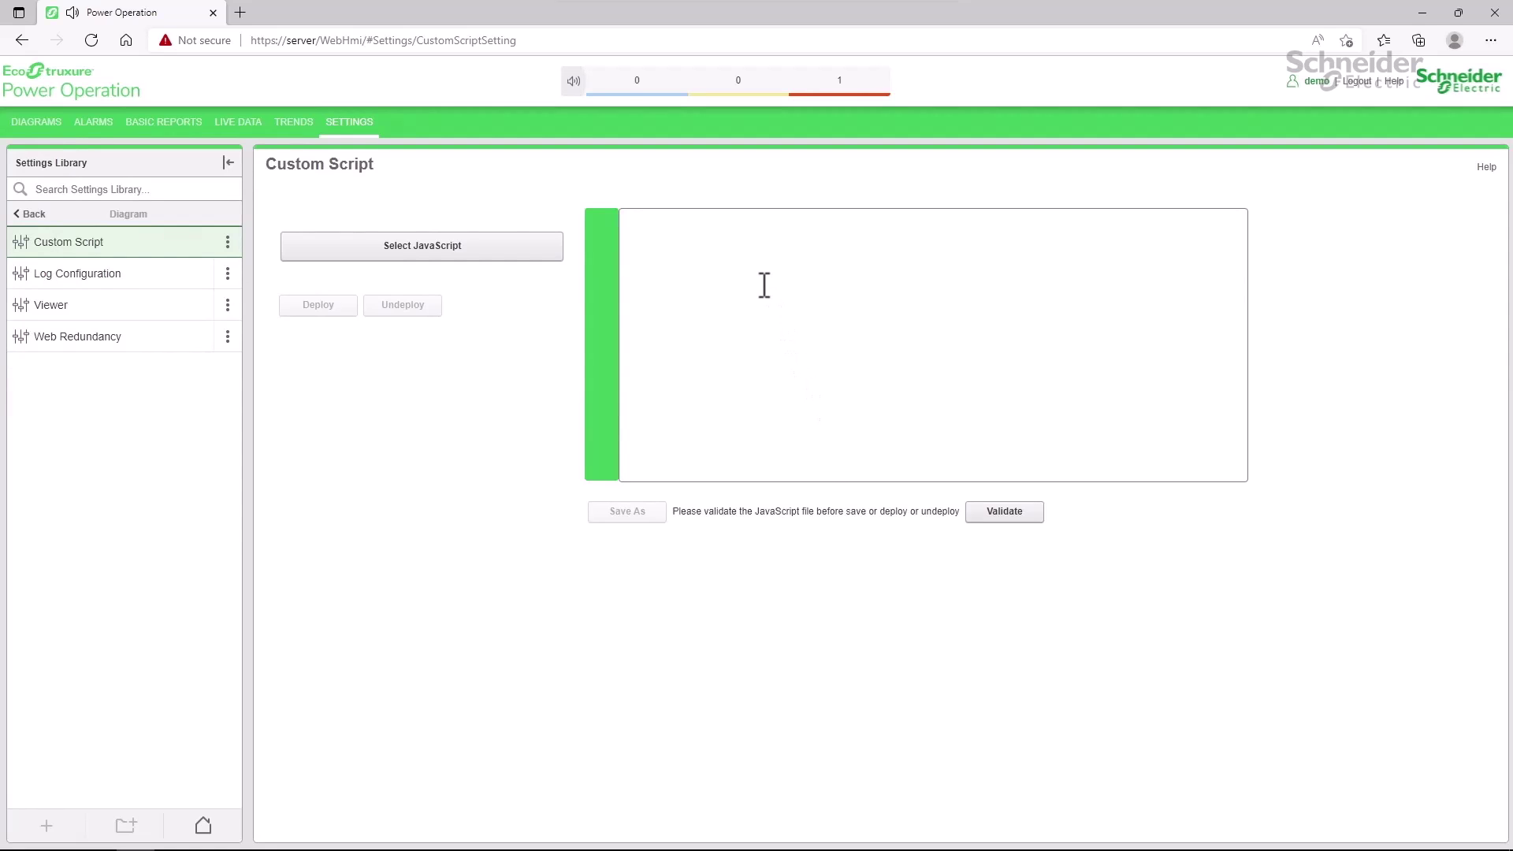
Cut the setpointScript function, lines 5–16, out of the OnDocumentLoad script in Graphics Editor.
key("alt+Tab")
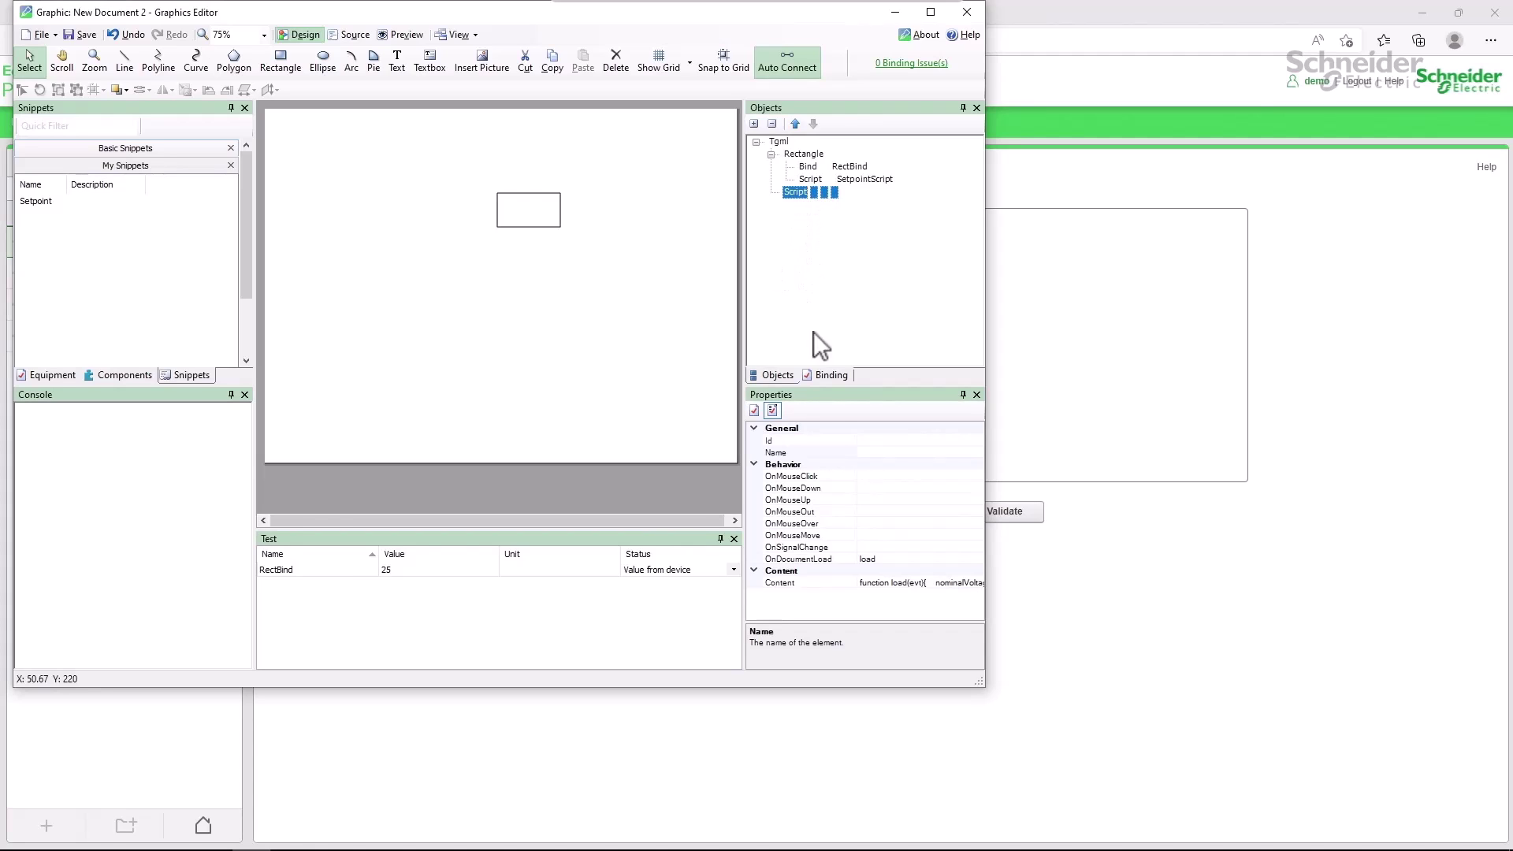
left_click(936, 561)
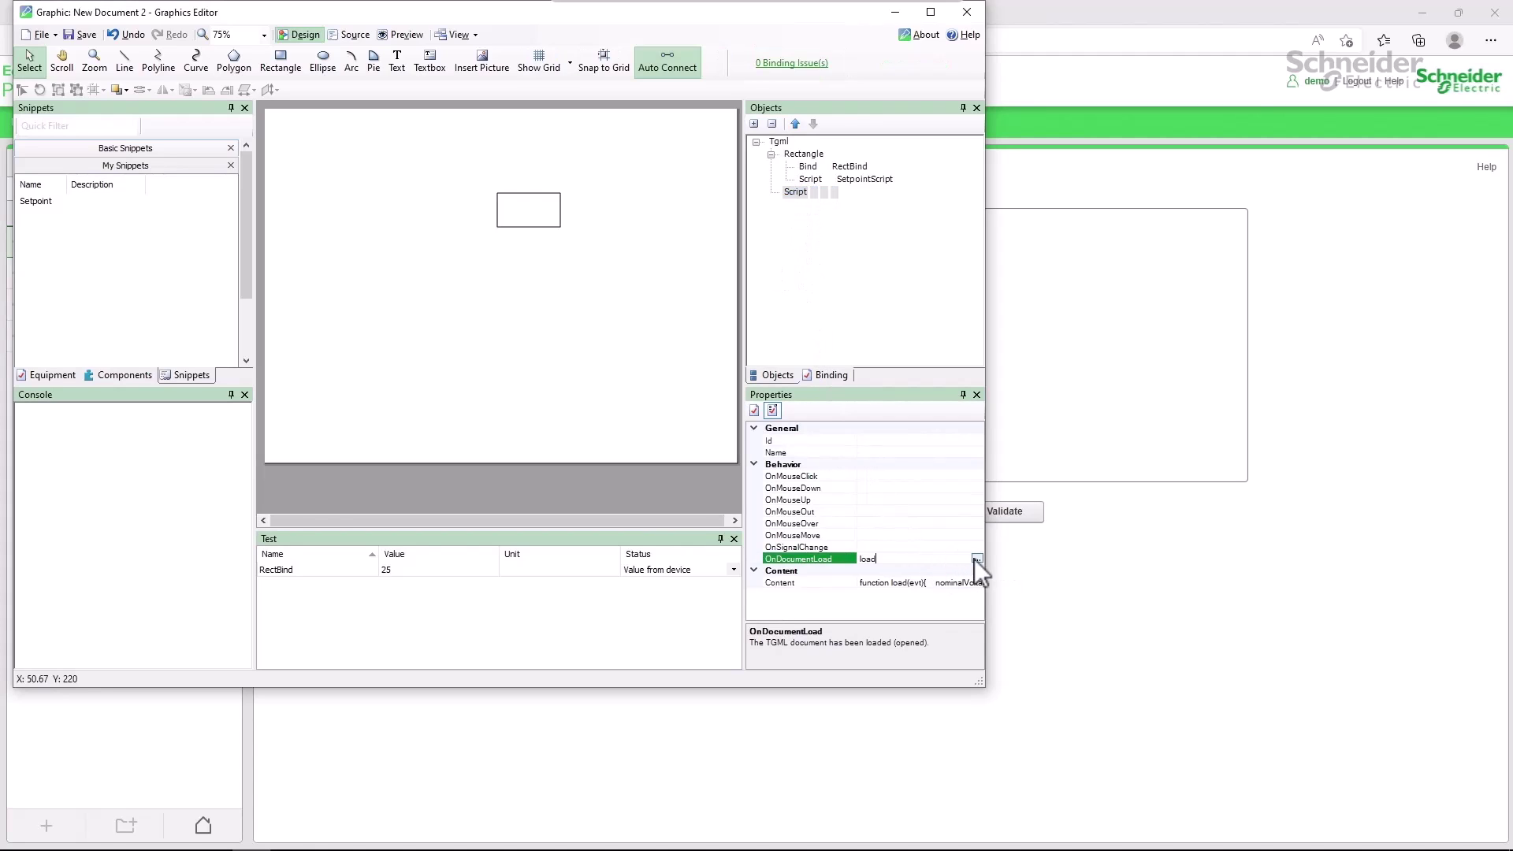
left_click(977, 559)
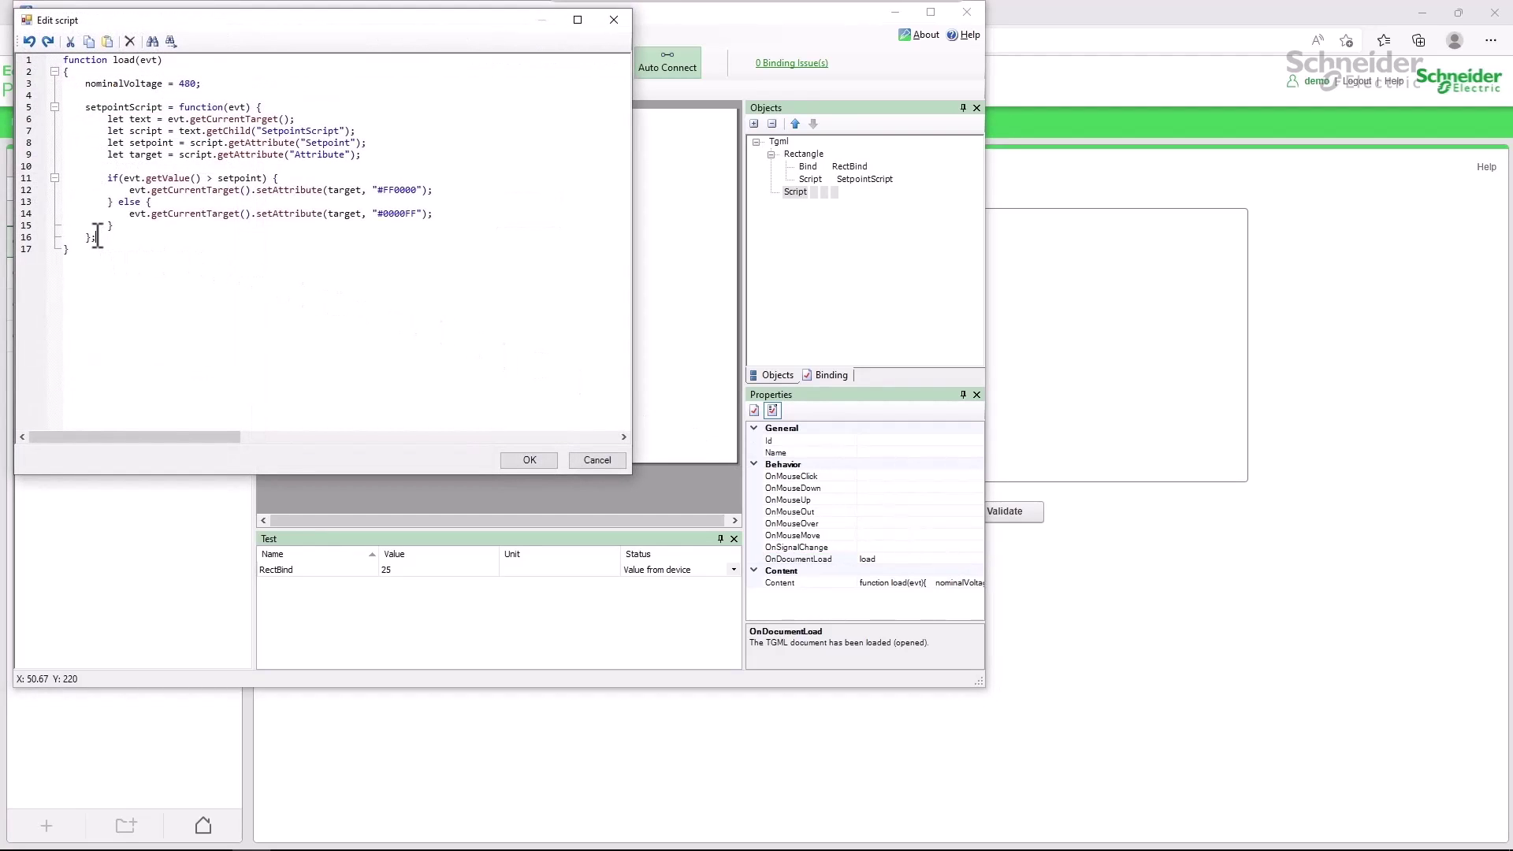
left_click_drag(97, 237, 48, 108)
key("ctrl+c")
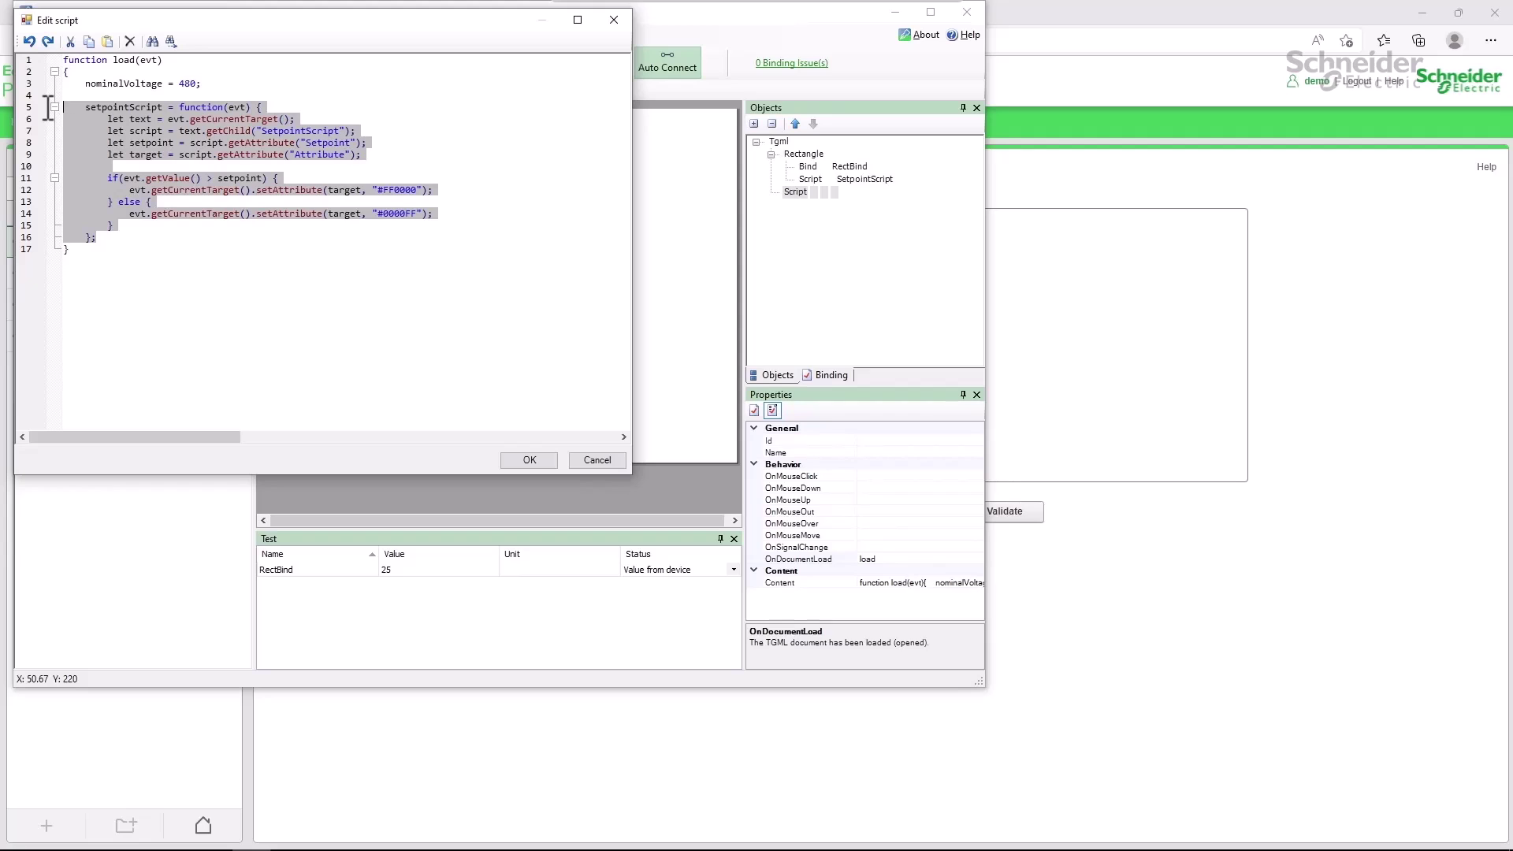
key("Delete")
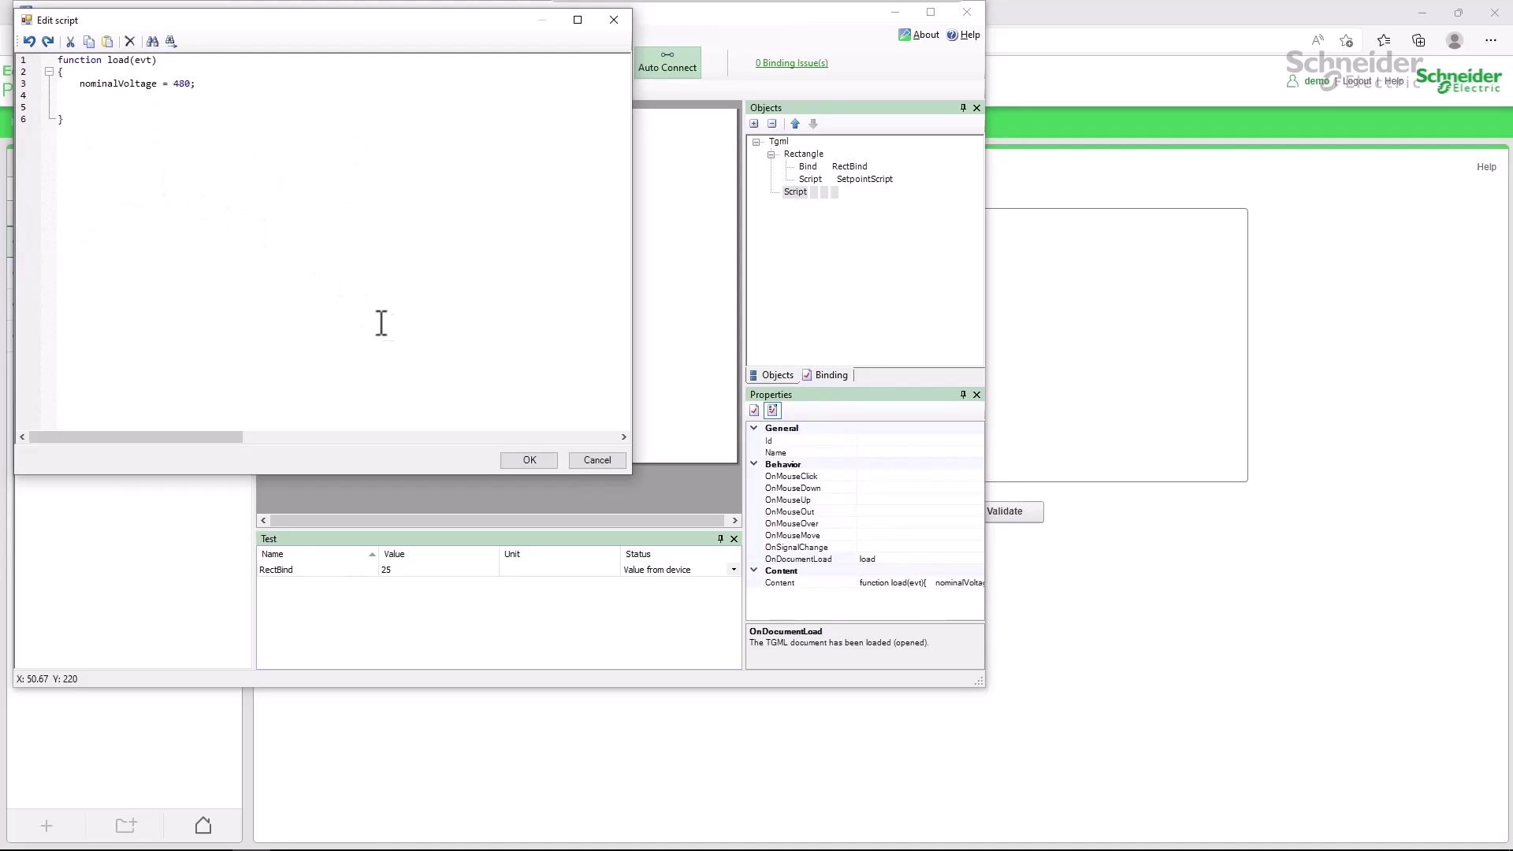
left_click(537, 457)
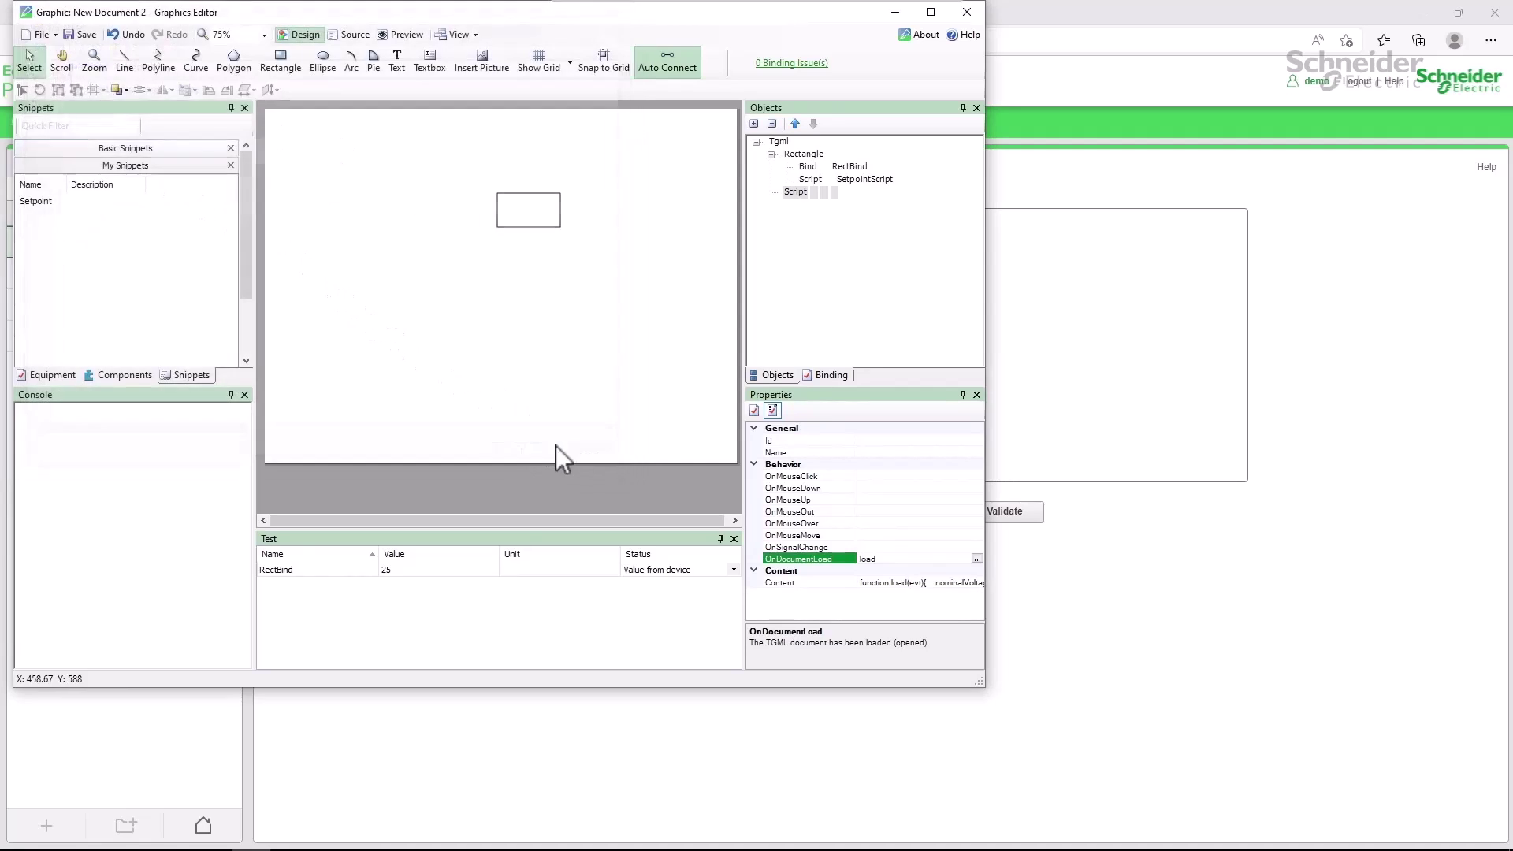
Paste and validate the setpointScript function in the Custom Script editor, then save it as setpointScript.js.
left_click(1040, 330)
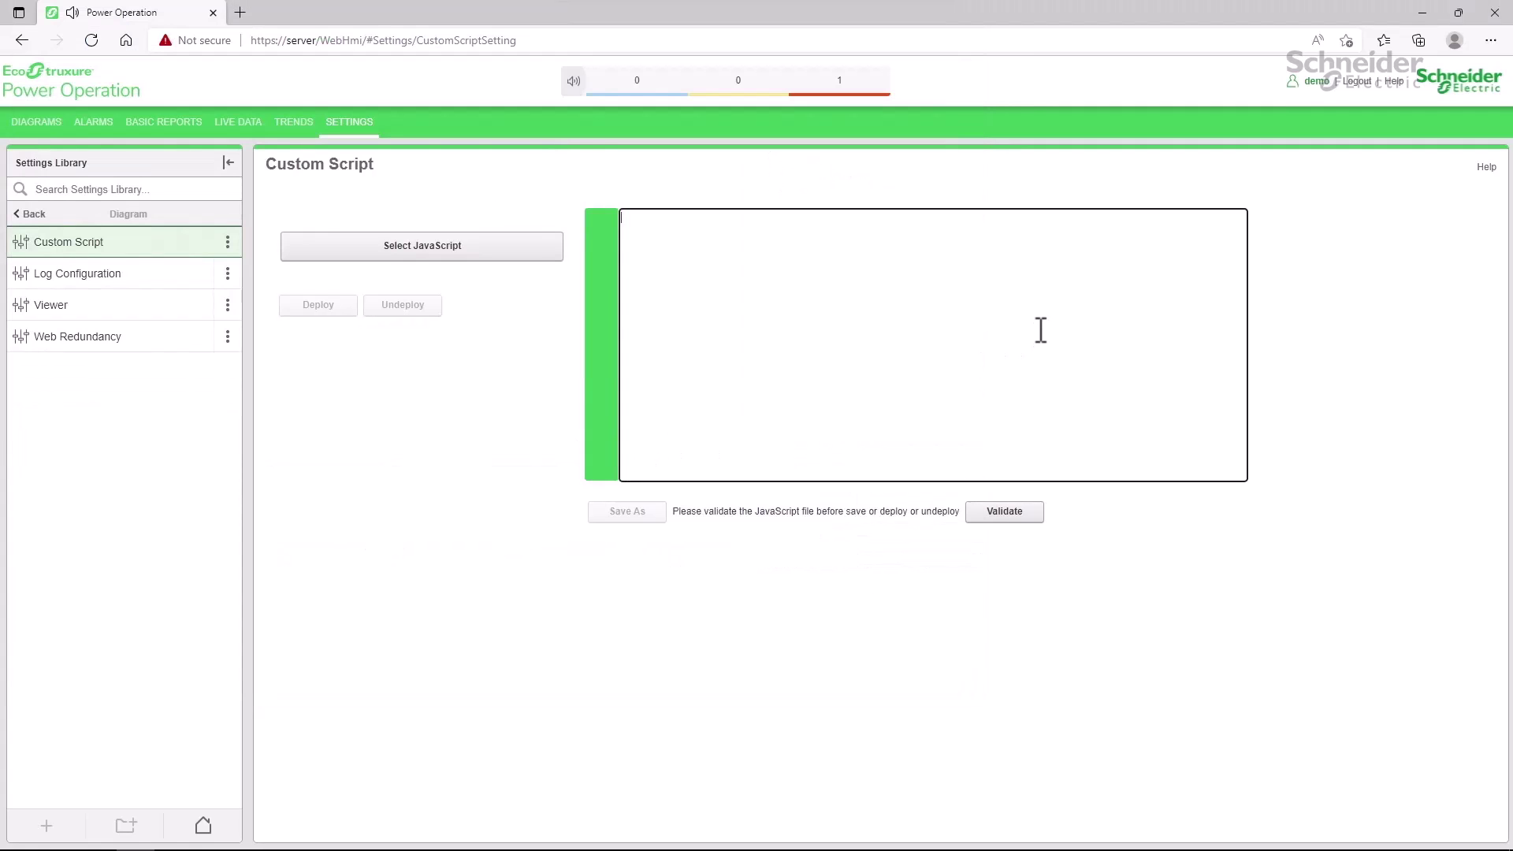
key("ctrl+v")
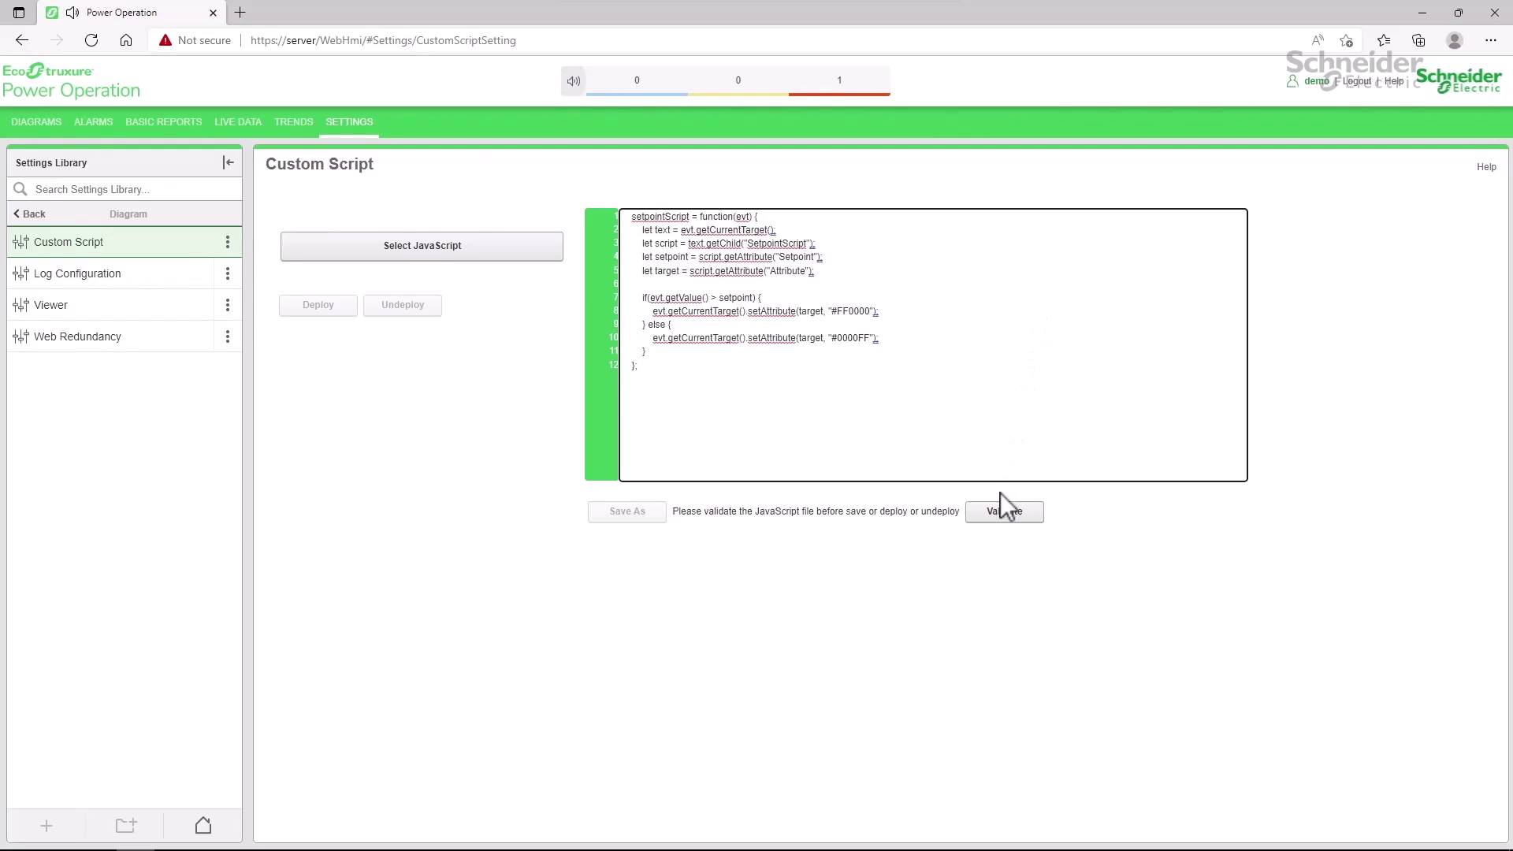
left_click(1003, 512)
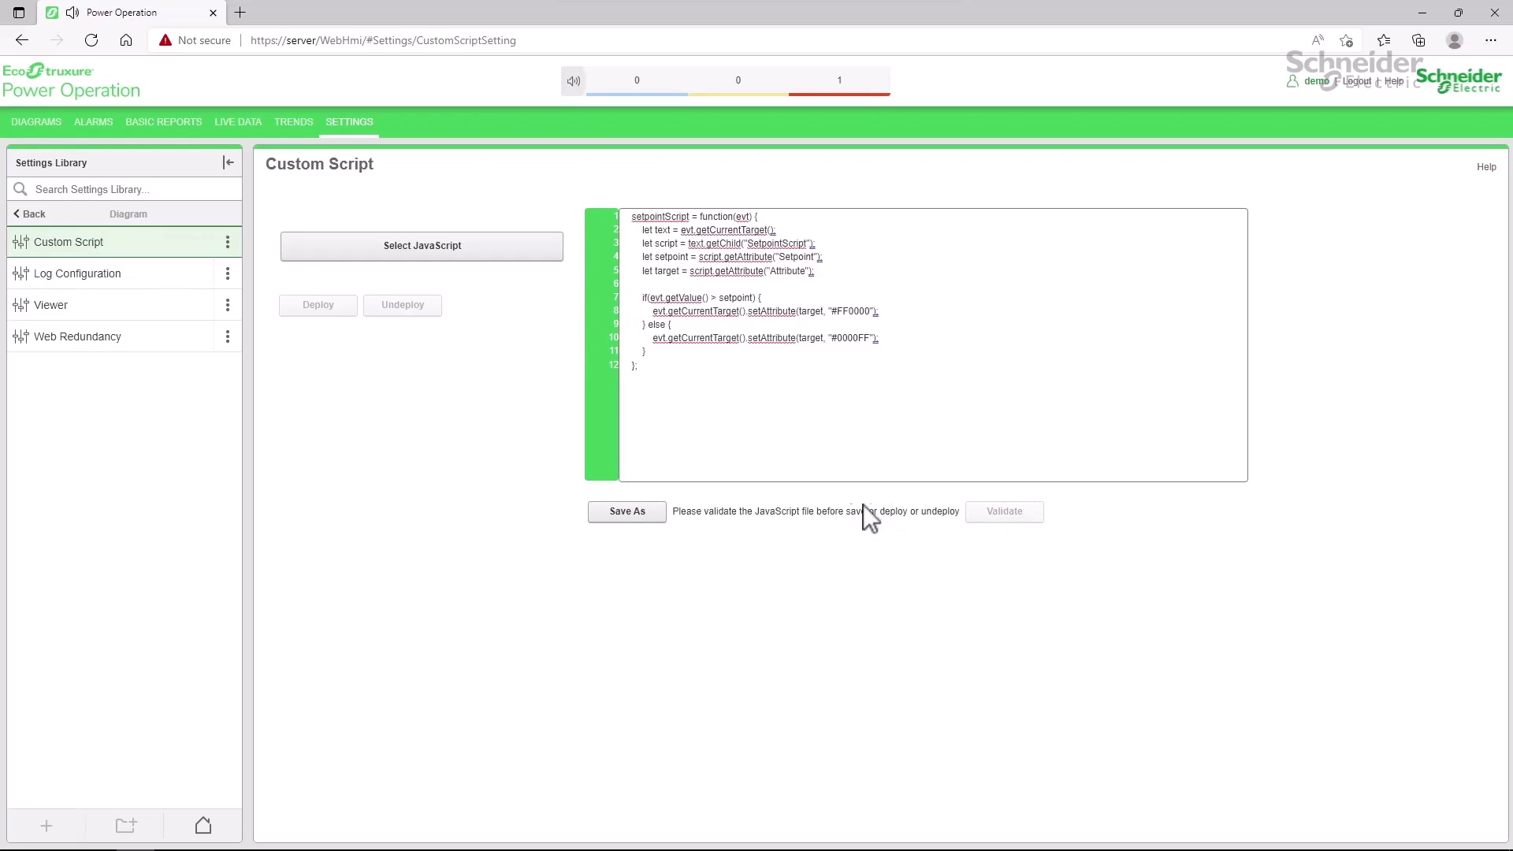
left_click(643, 512)
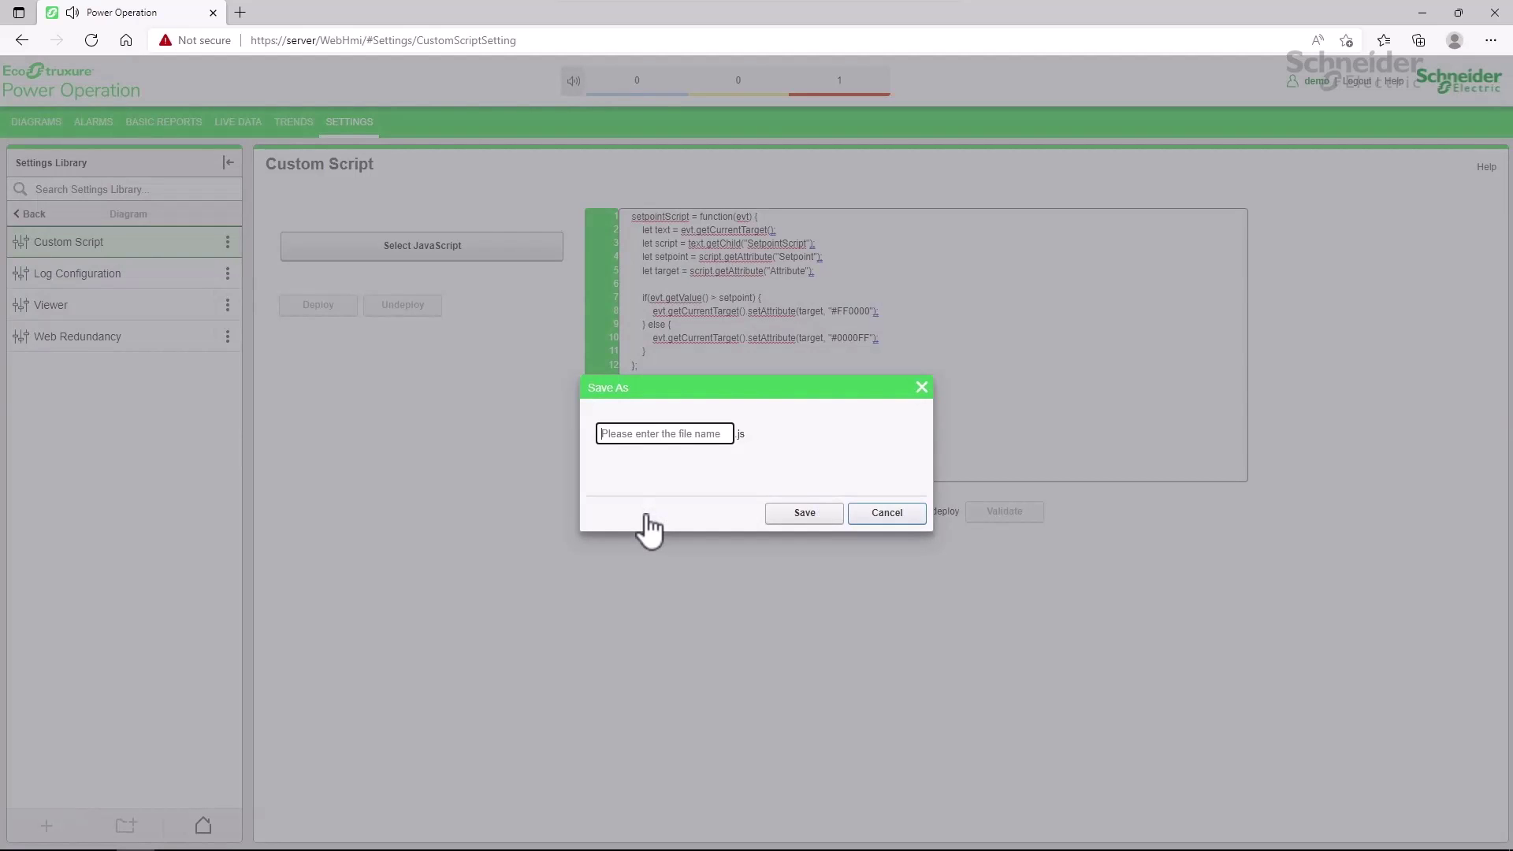
type("setpointScript")
left_click(789, 521)
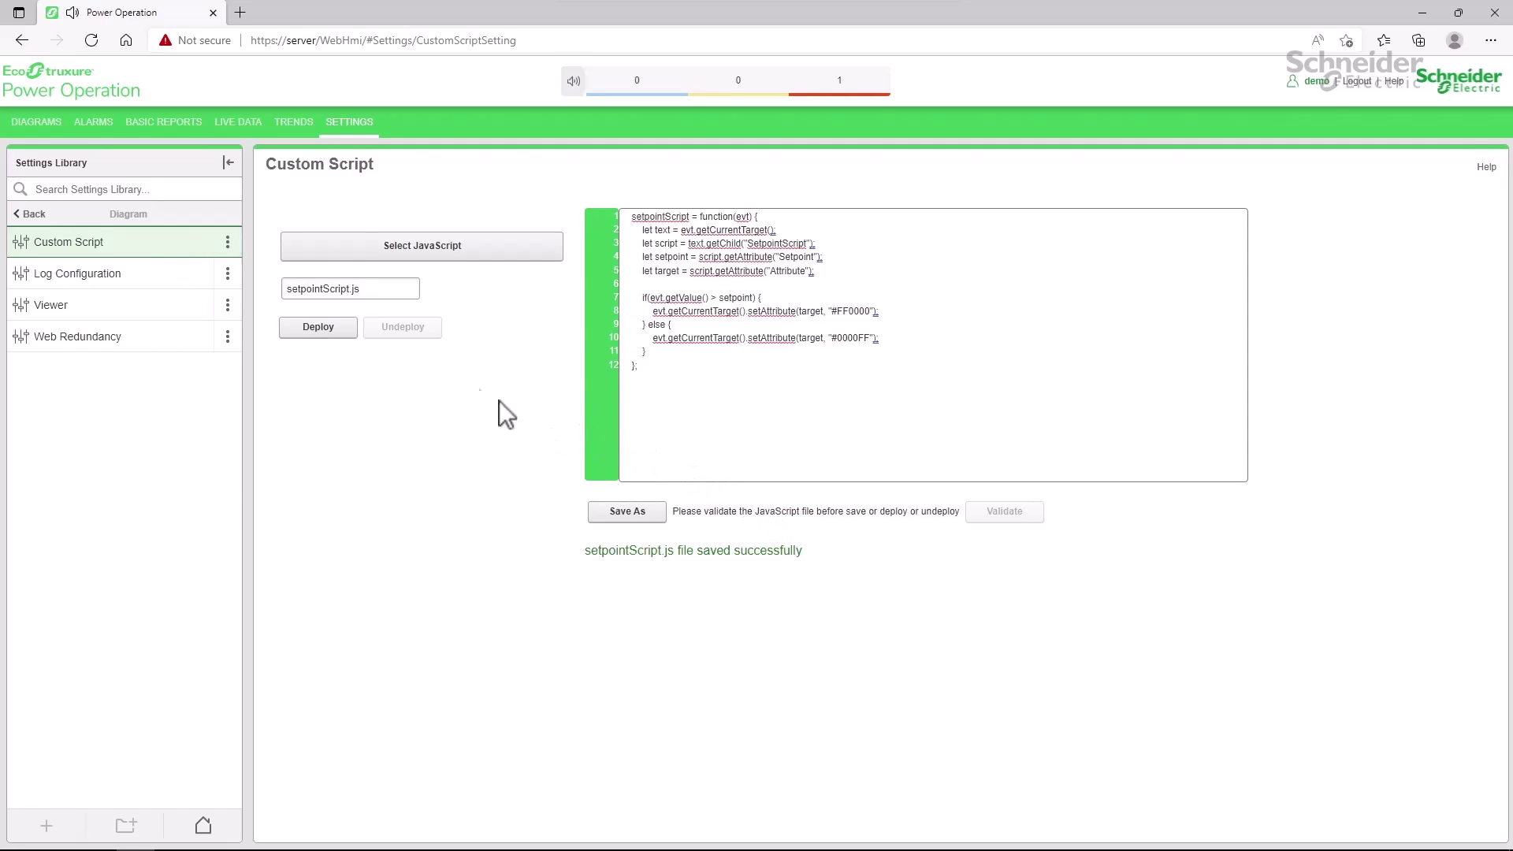
Deploy setpointScript.js, authorizing with the account's username and password.
left_click(332, 329)
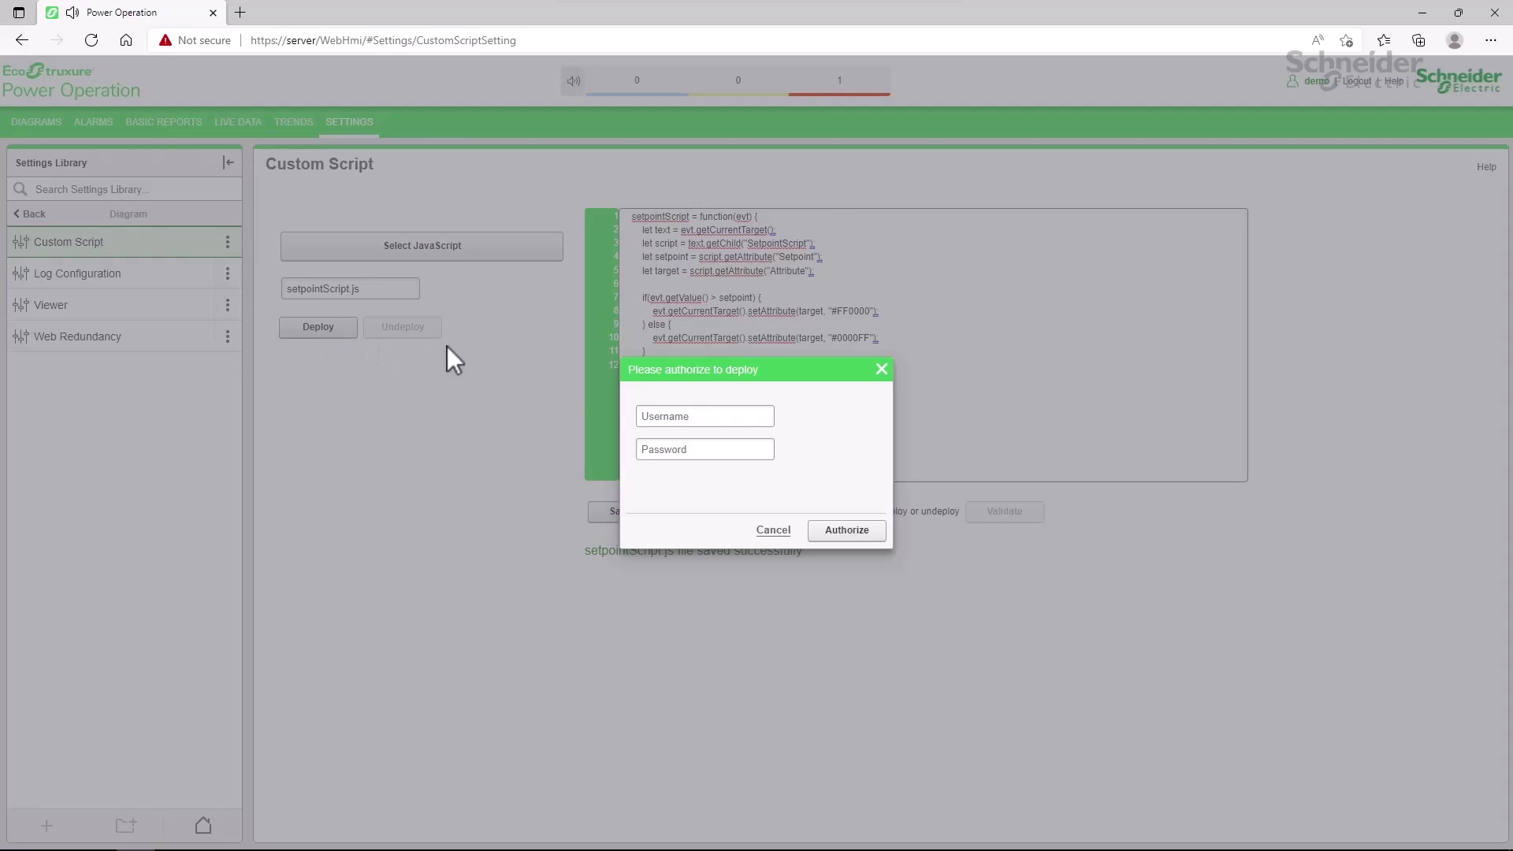
left_click(722, 420)
type("demo")
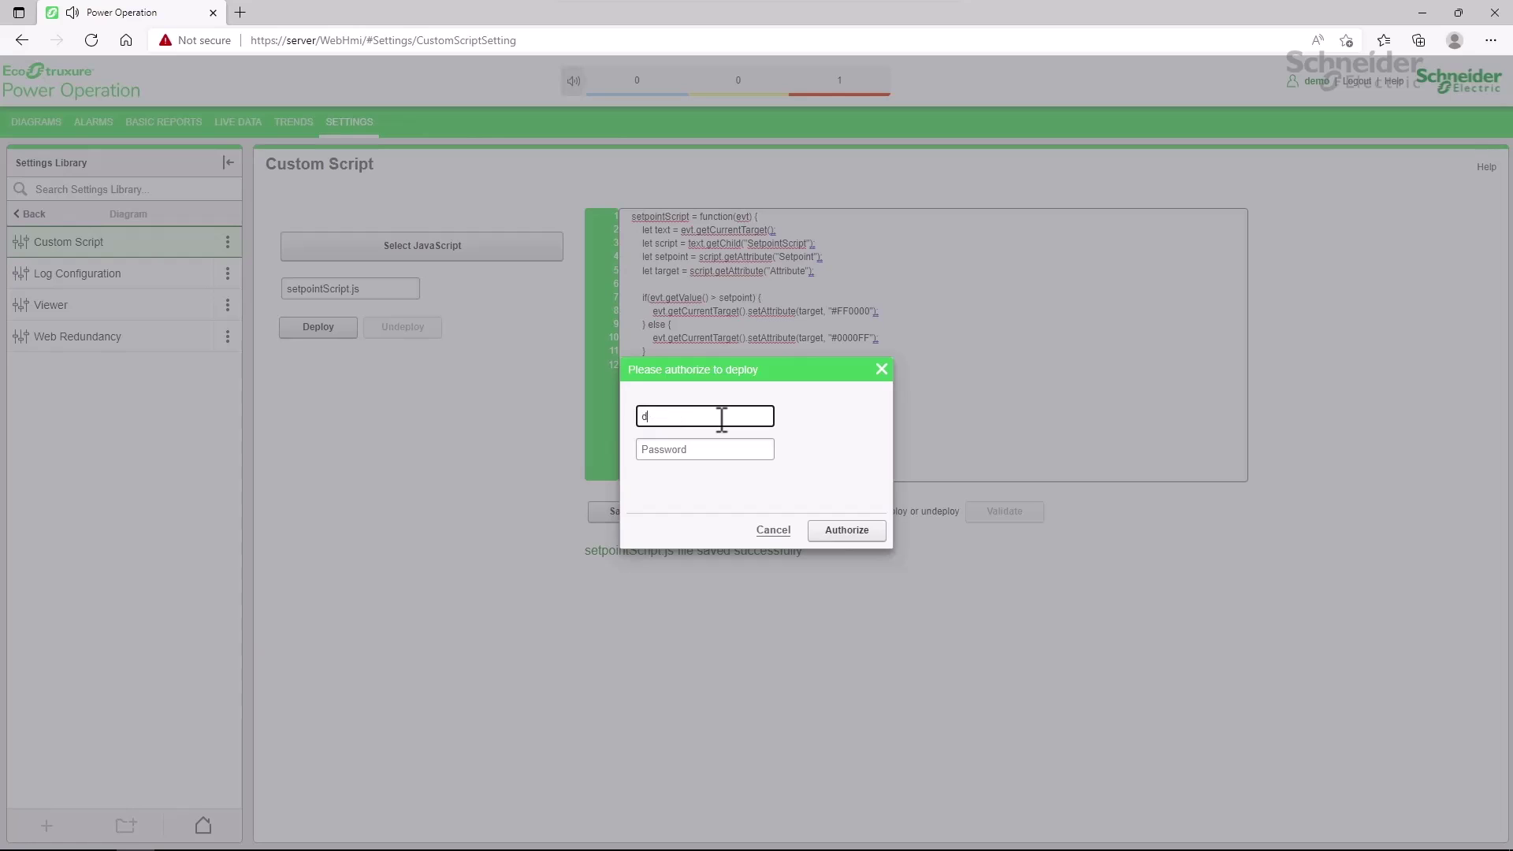
key("Tab")
type("demo")
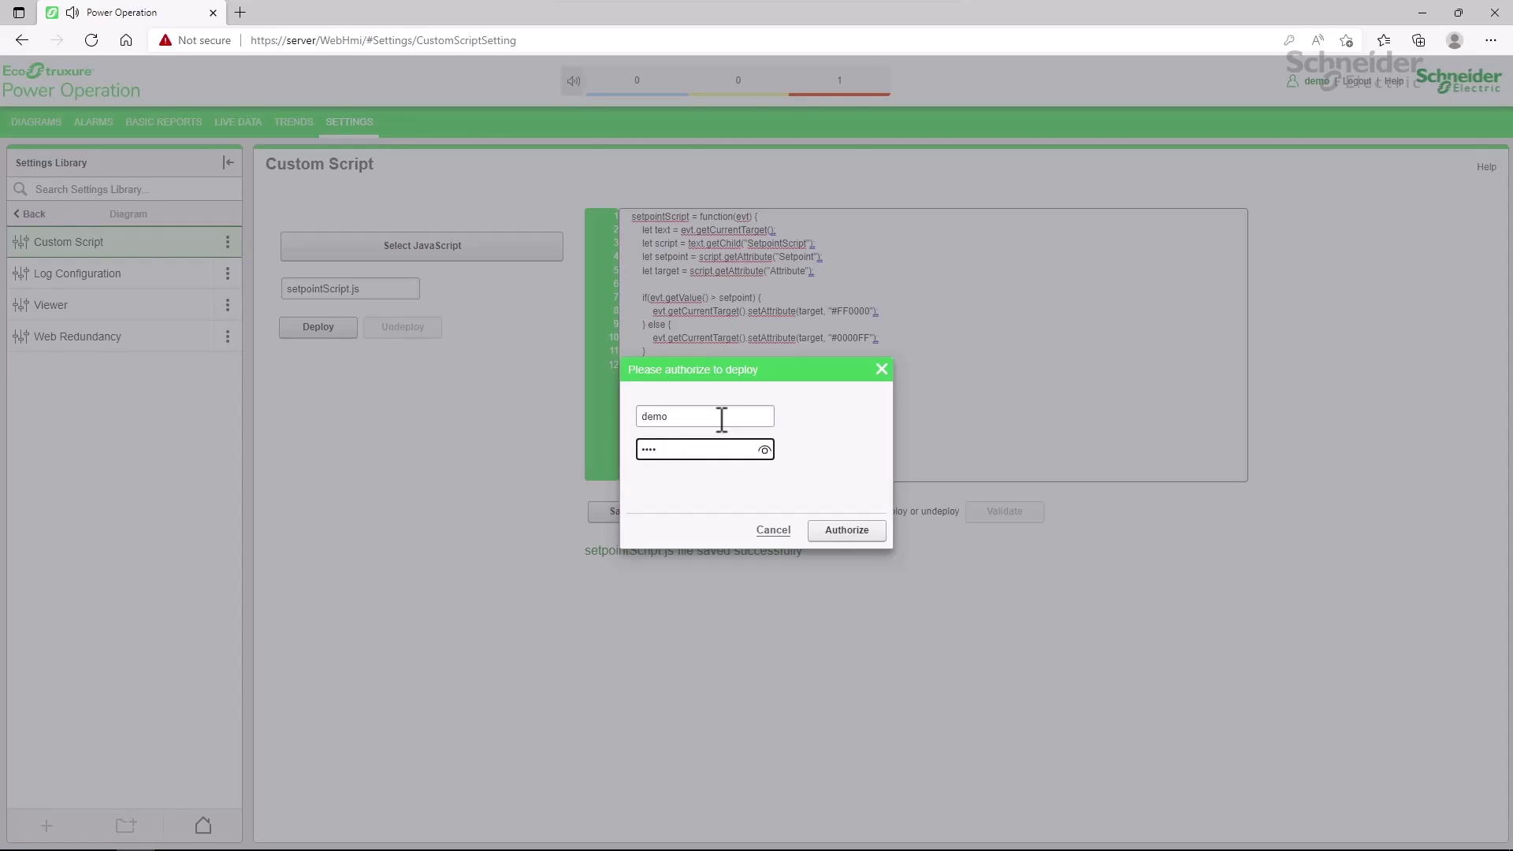
left_click(835, 535)
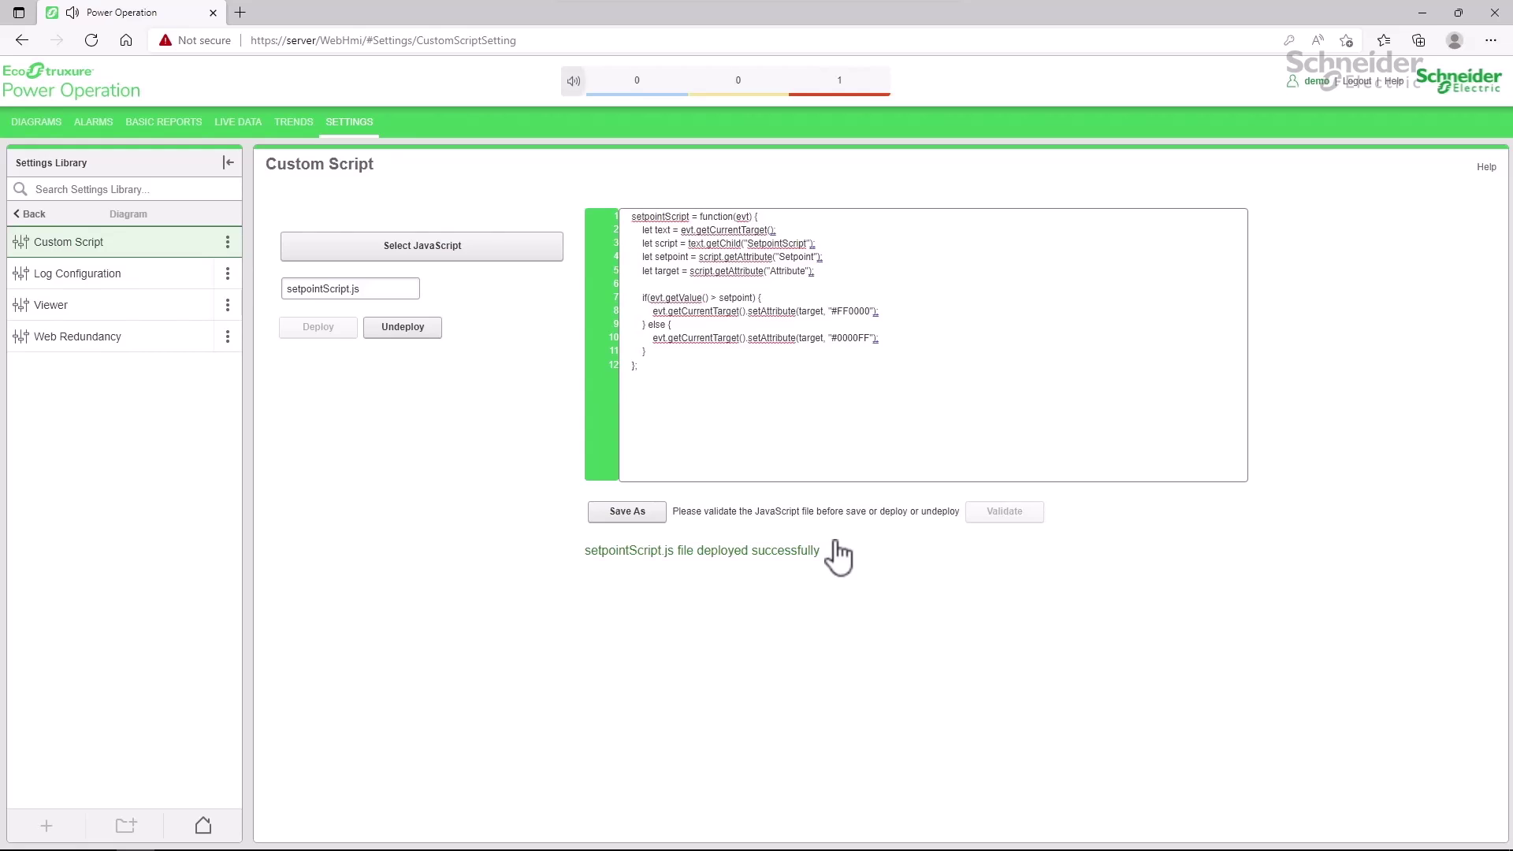
Delete the document-level Script node from the drawing in Graphics Editor.
key("alt+Tab")
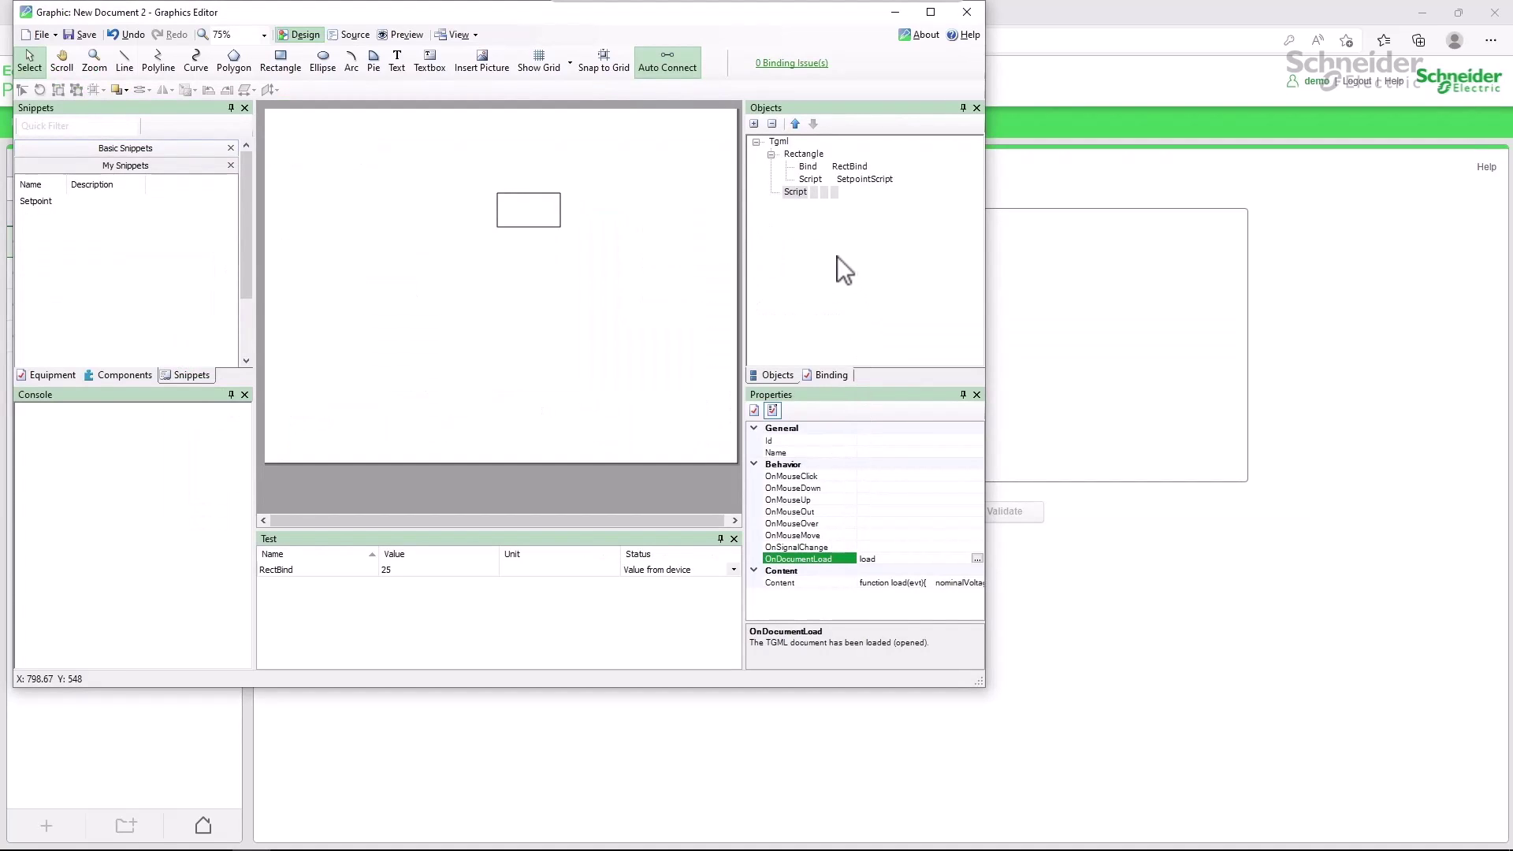
left_click(796, 192)
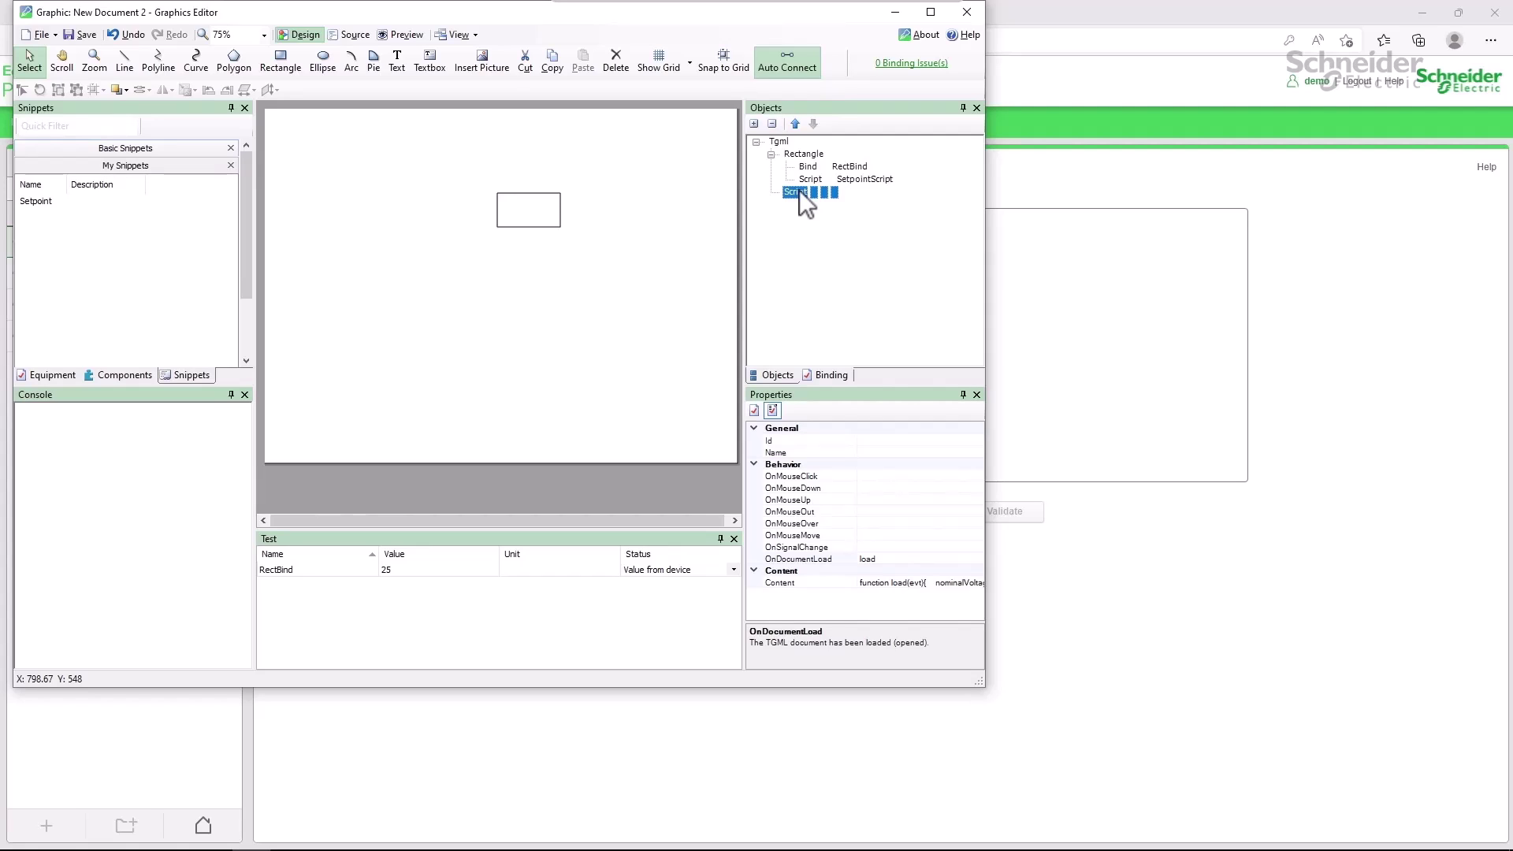
key("Delete")
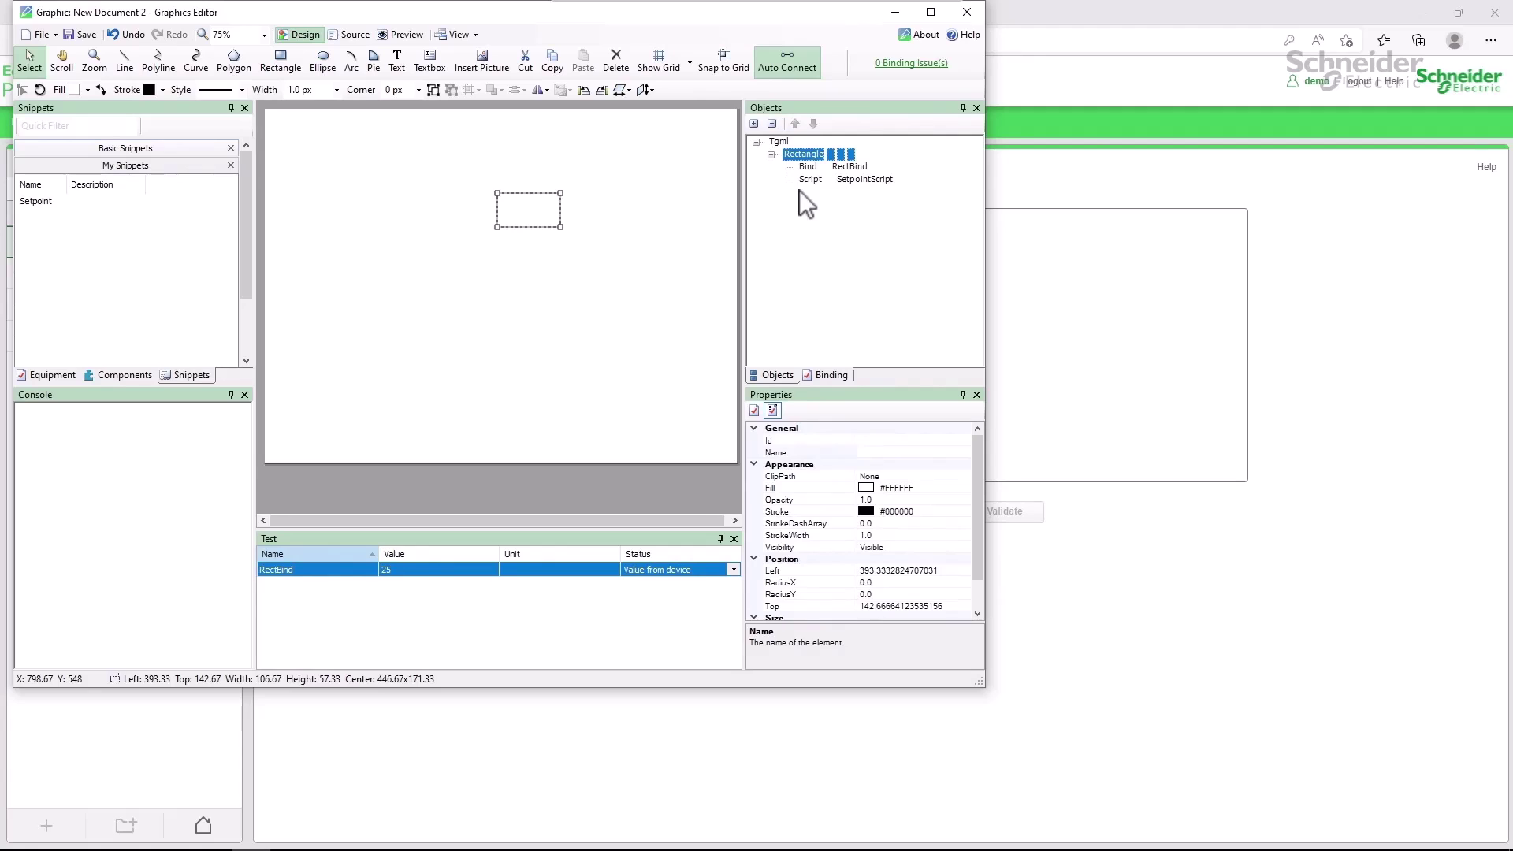
Save the drawing as test and go back to the browser.
key("ctrl+s")
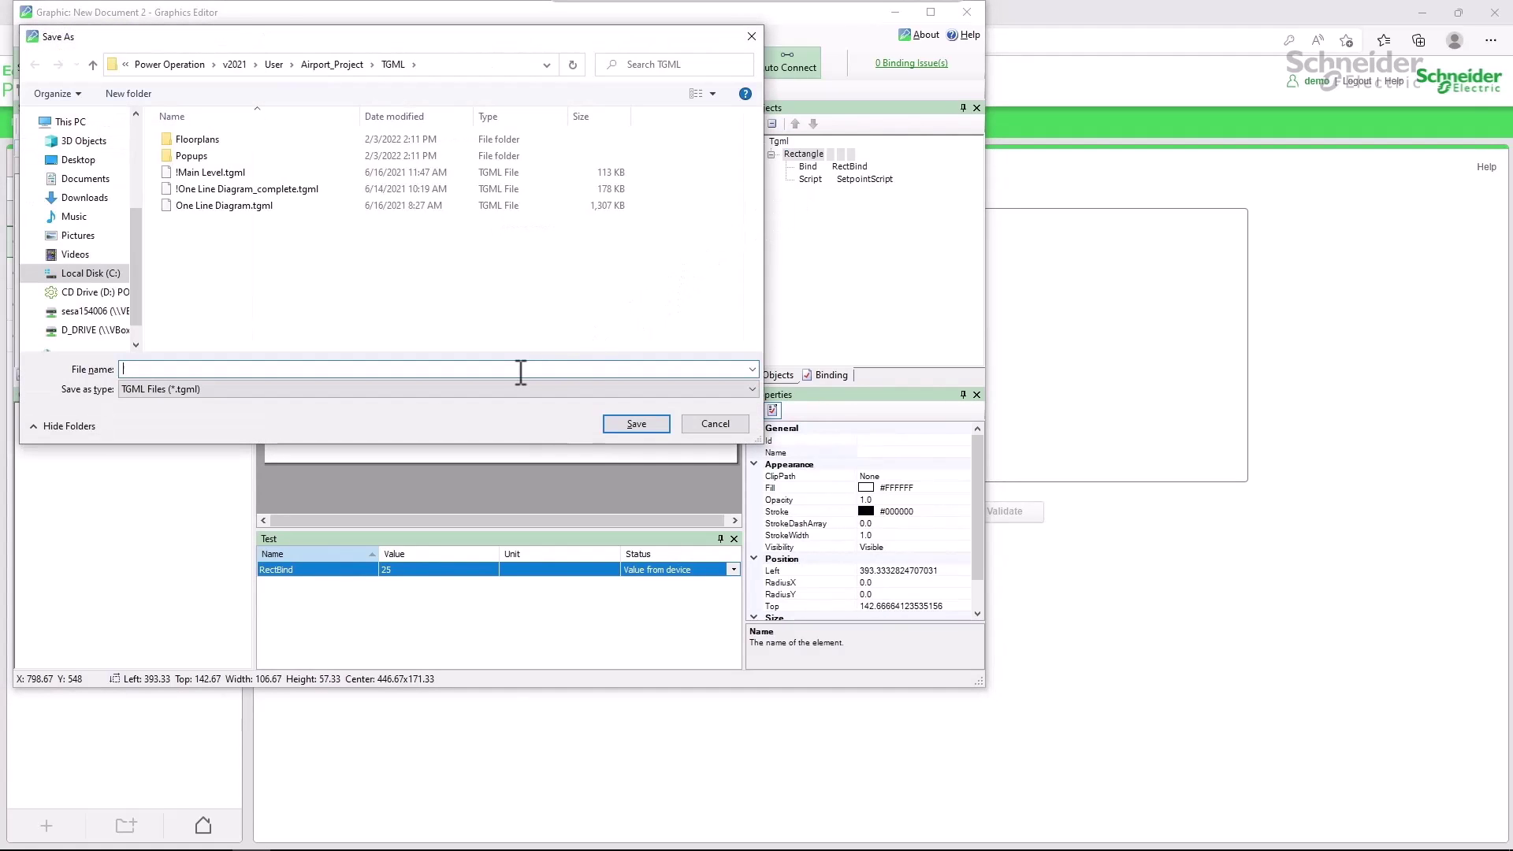
type("test")
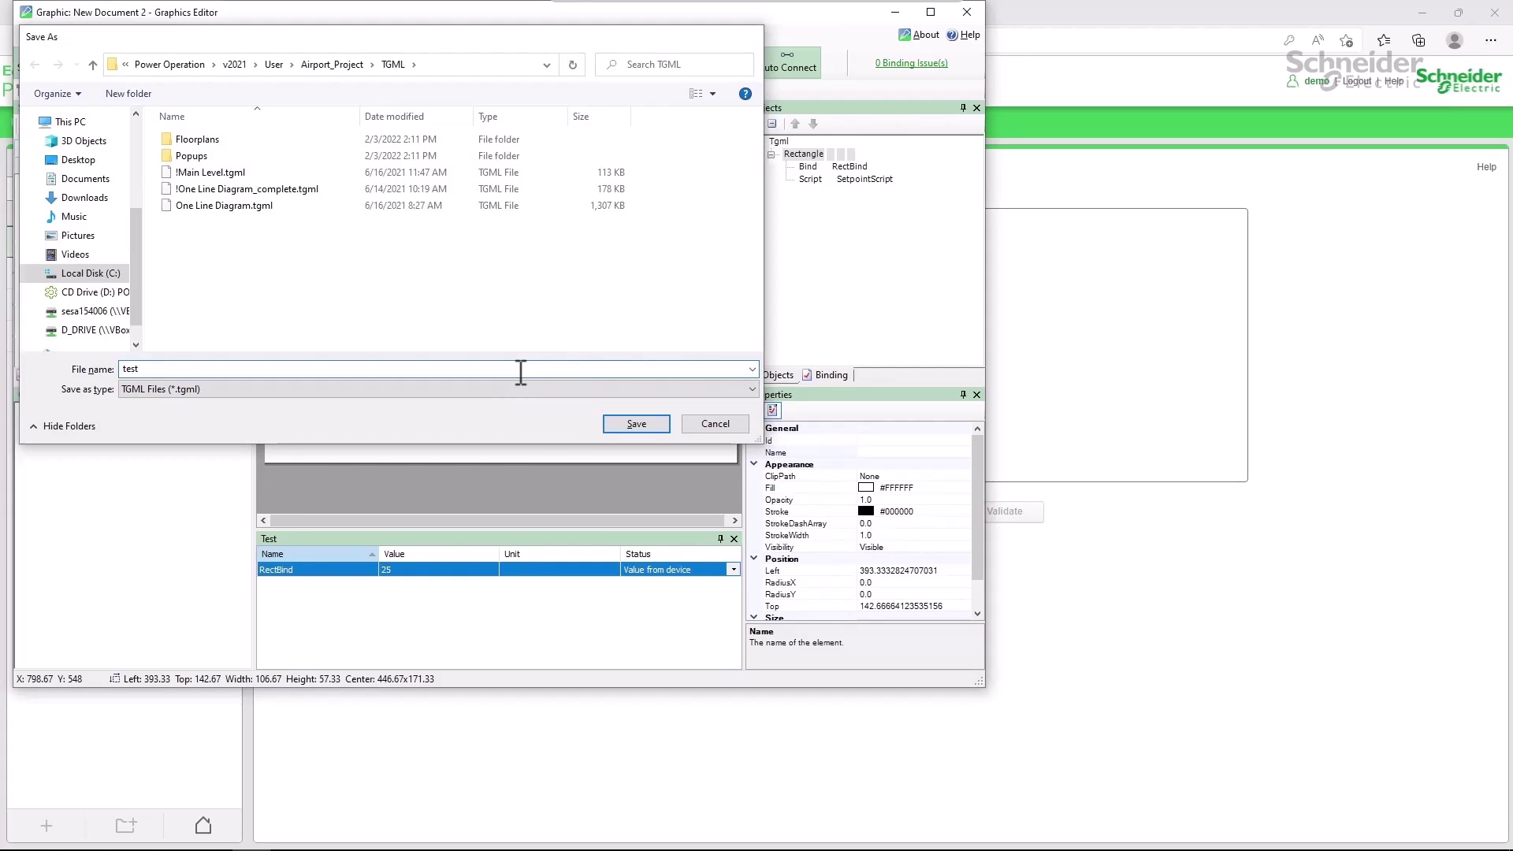
key("Return")
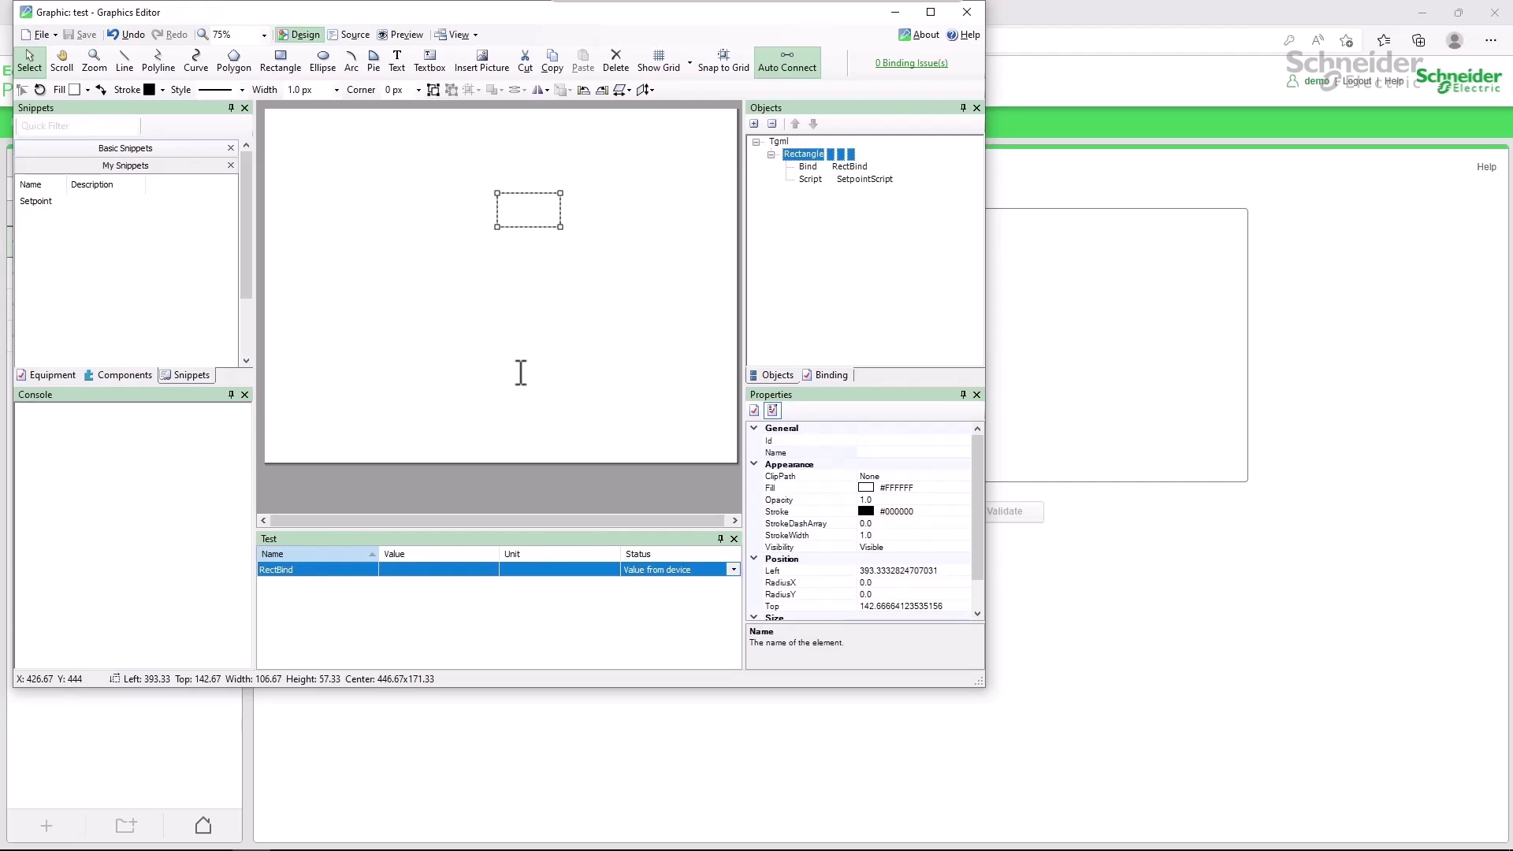
key("alt+F4")
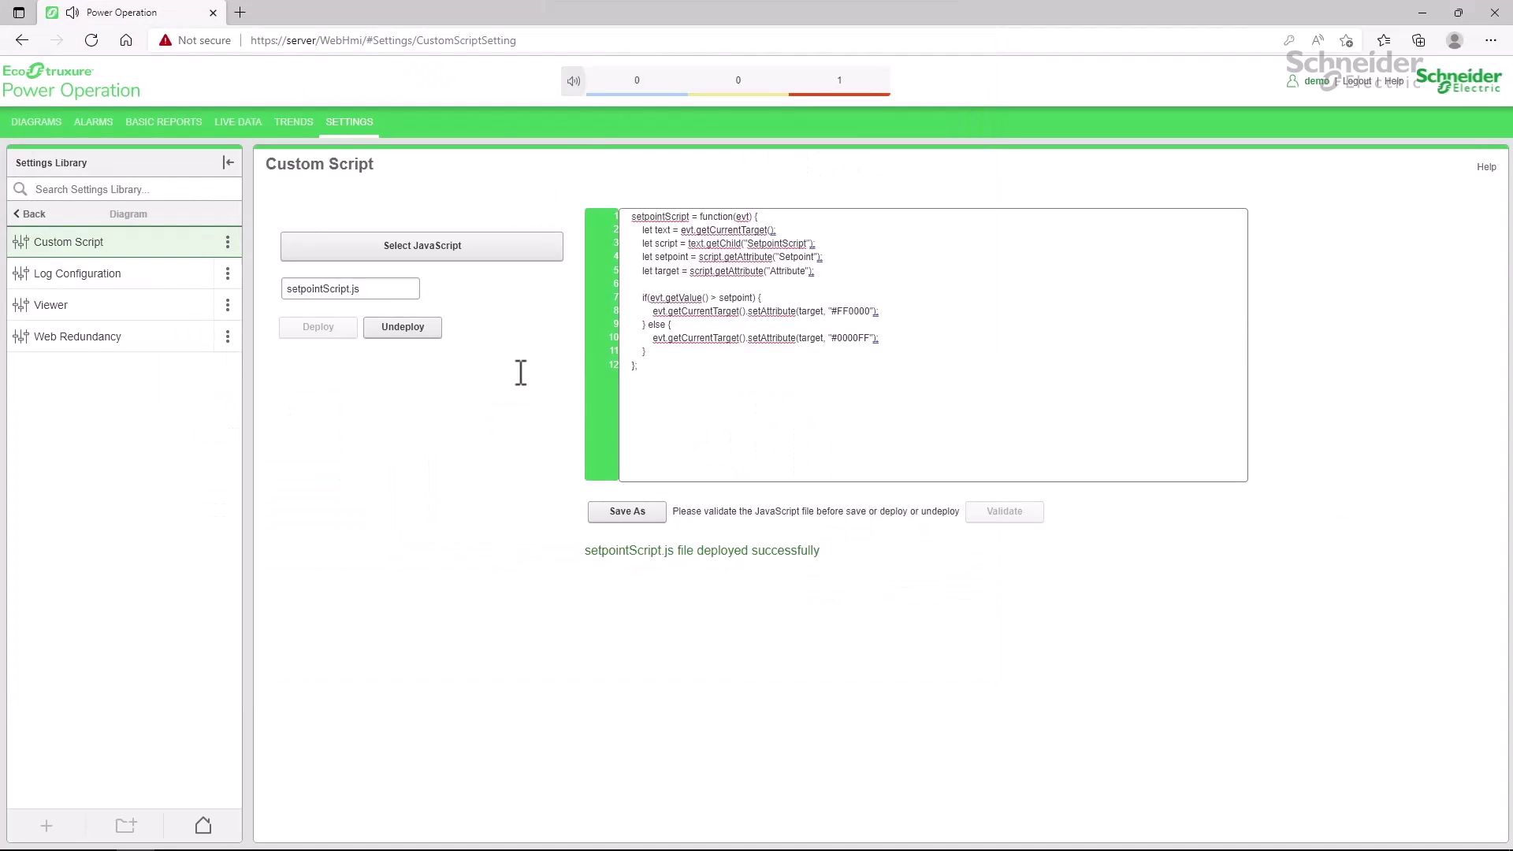
Go to the DIAGRAMS section to view the test diagram, then return to Graphics Editor.
left_click(40, 125)
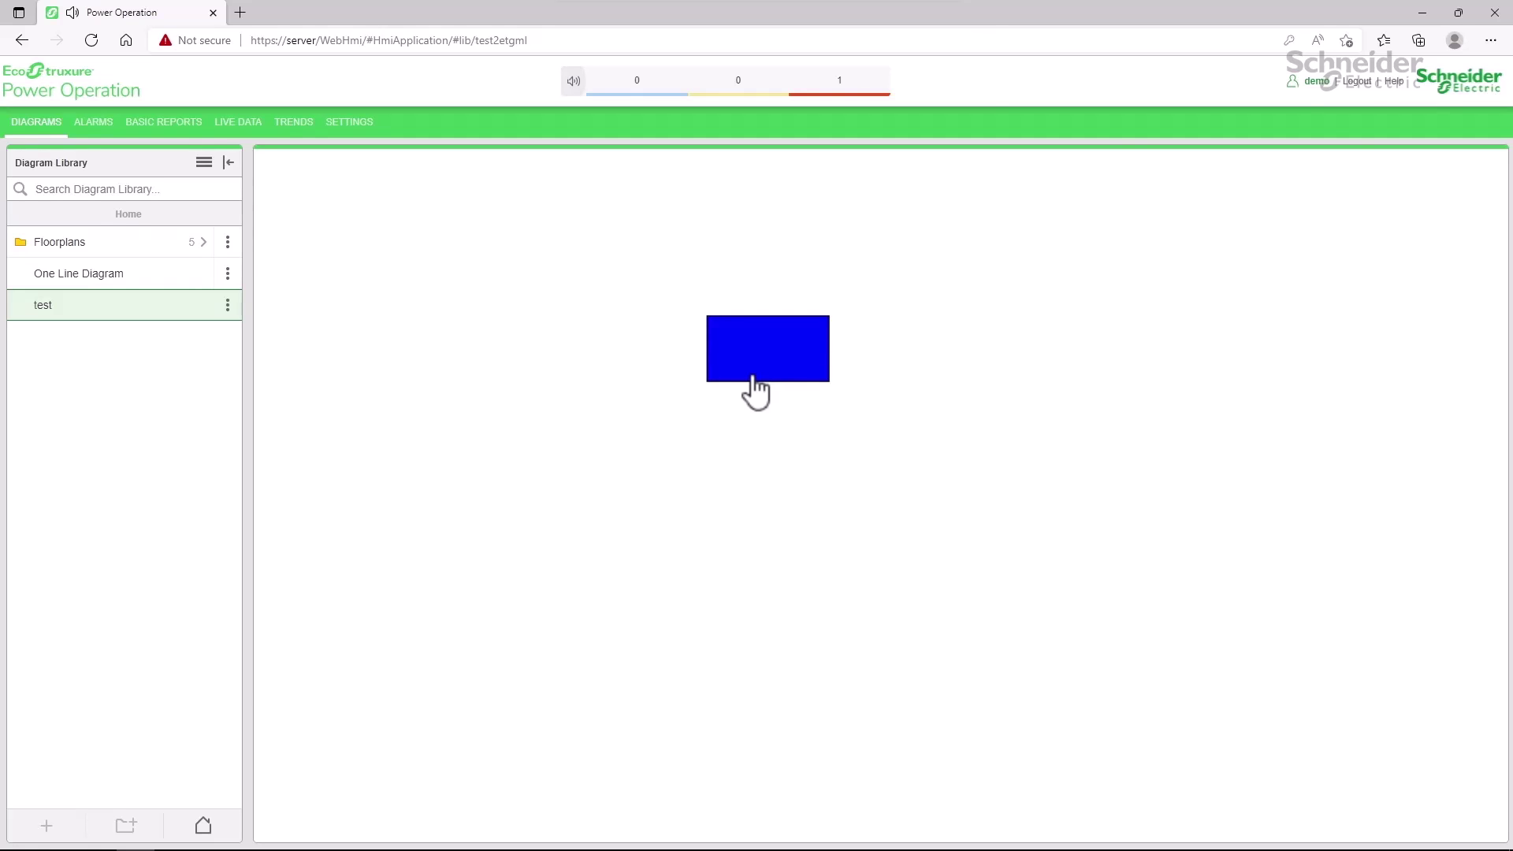
key("alt+Tab")
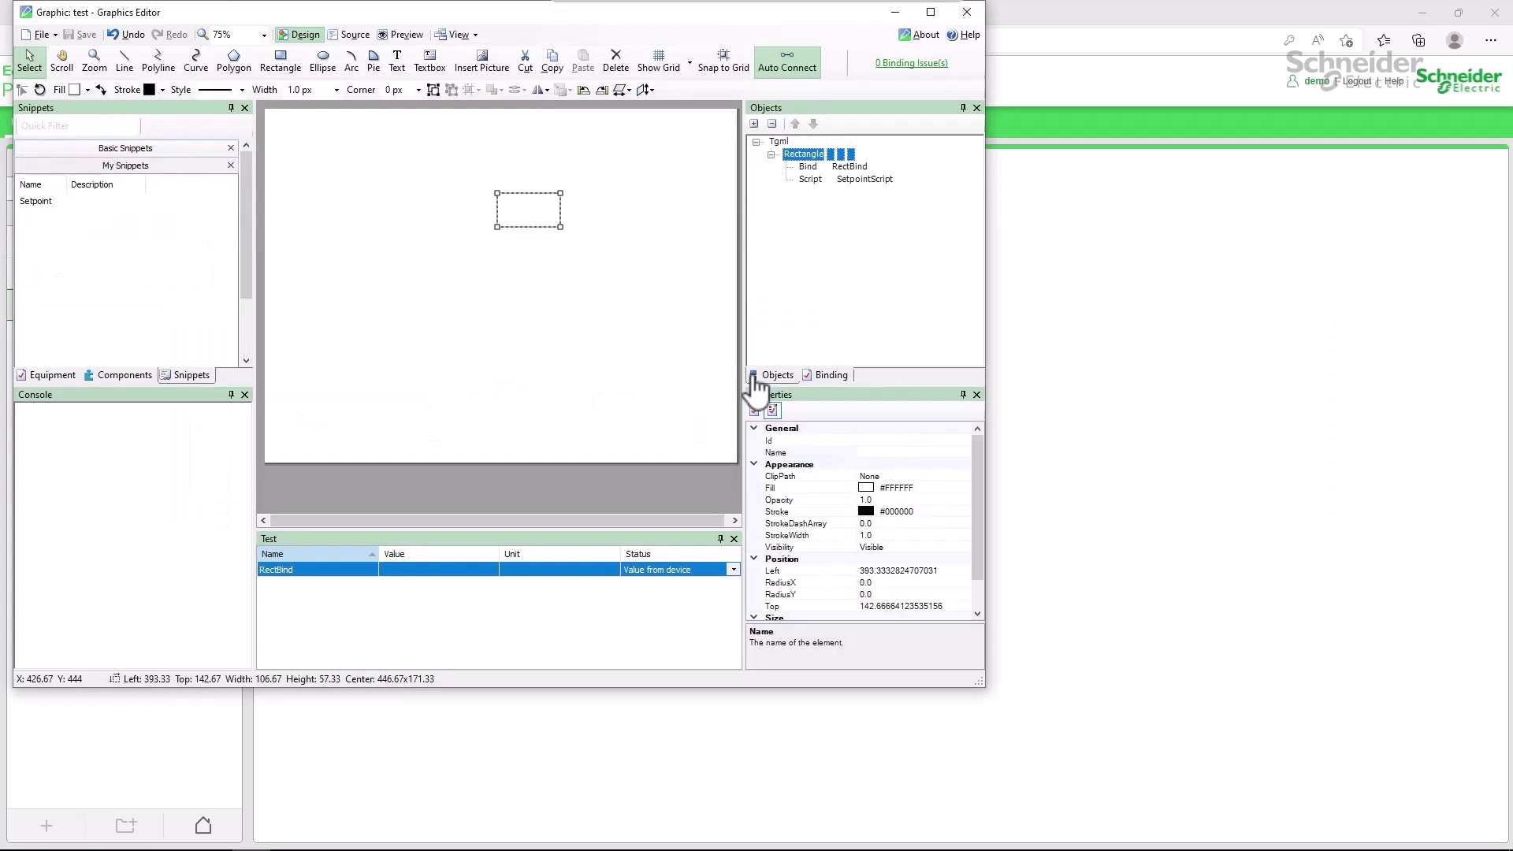
Preview the test drawing with RectBind at 100, stop the failing setpointScript, and return to Design mode.
left_click(393, 35)
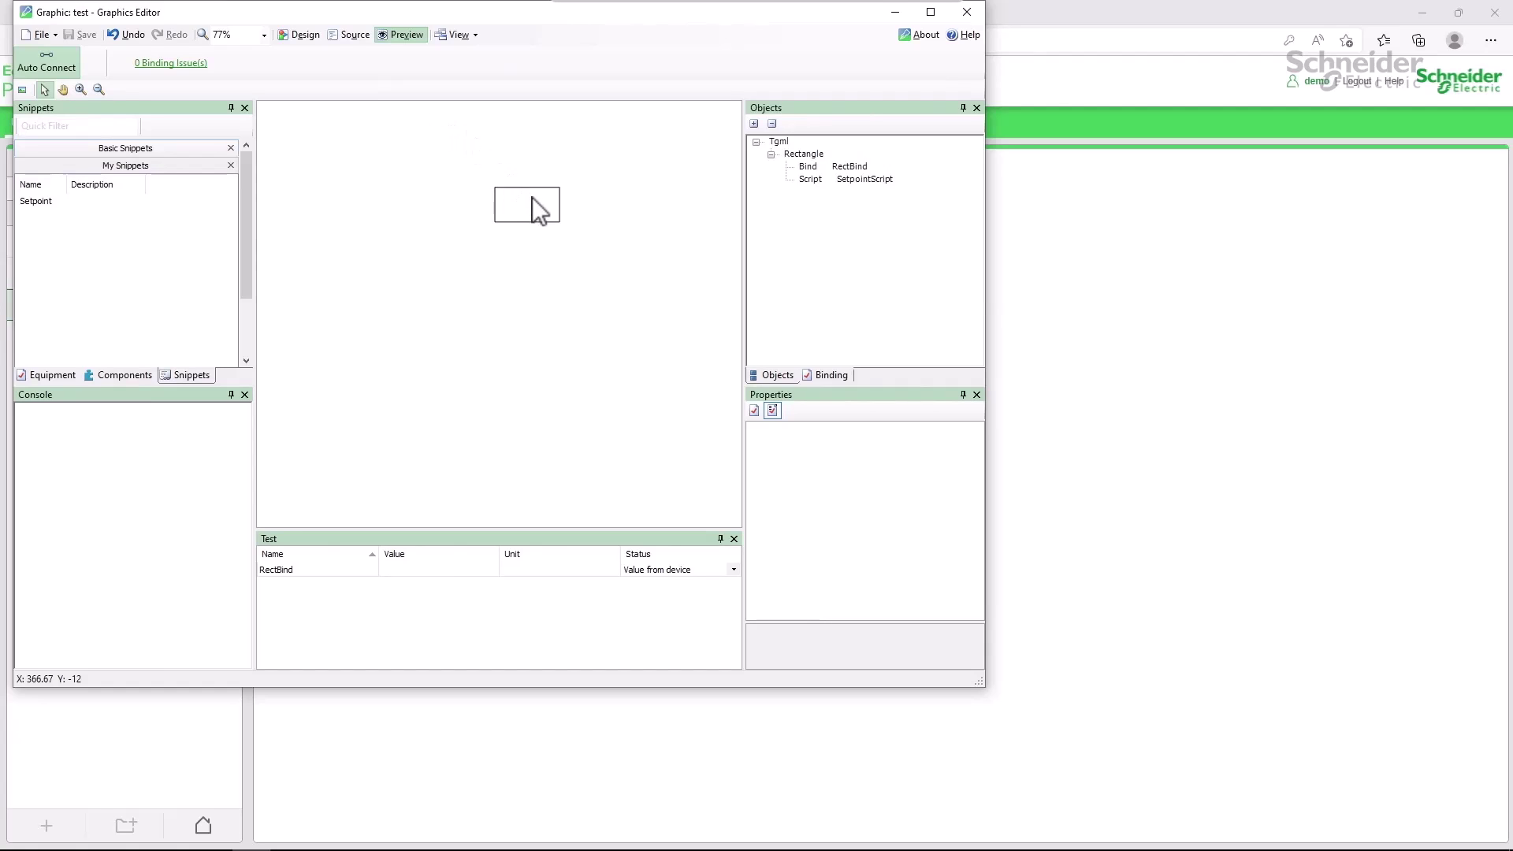
left_click(444, 569)
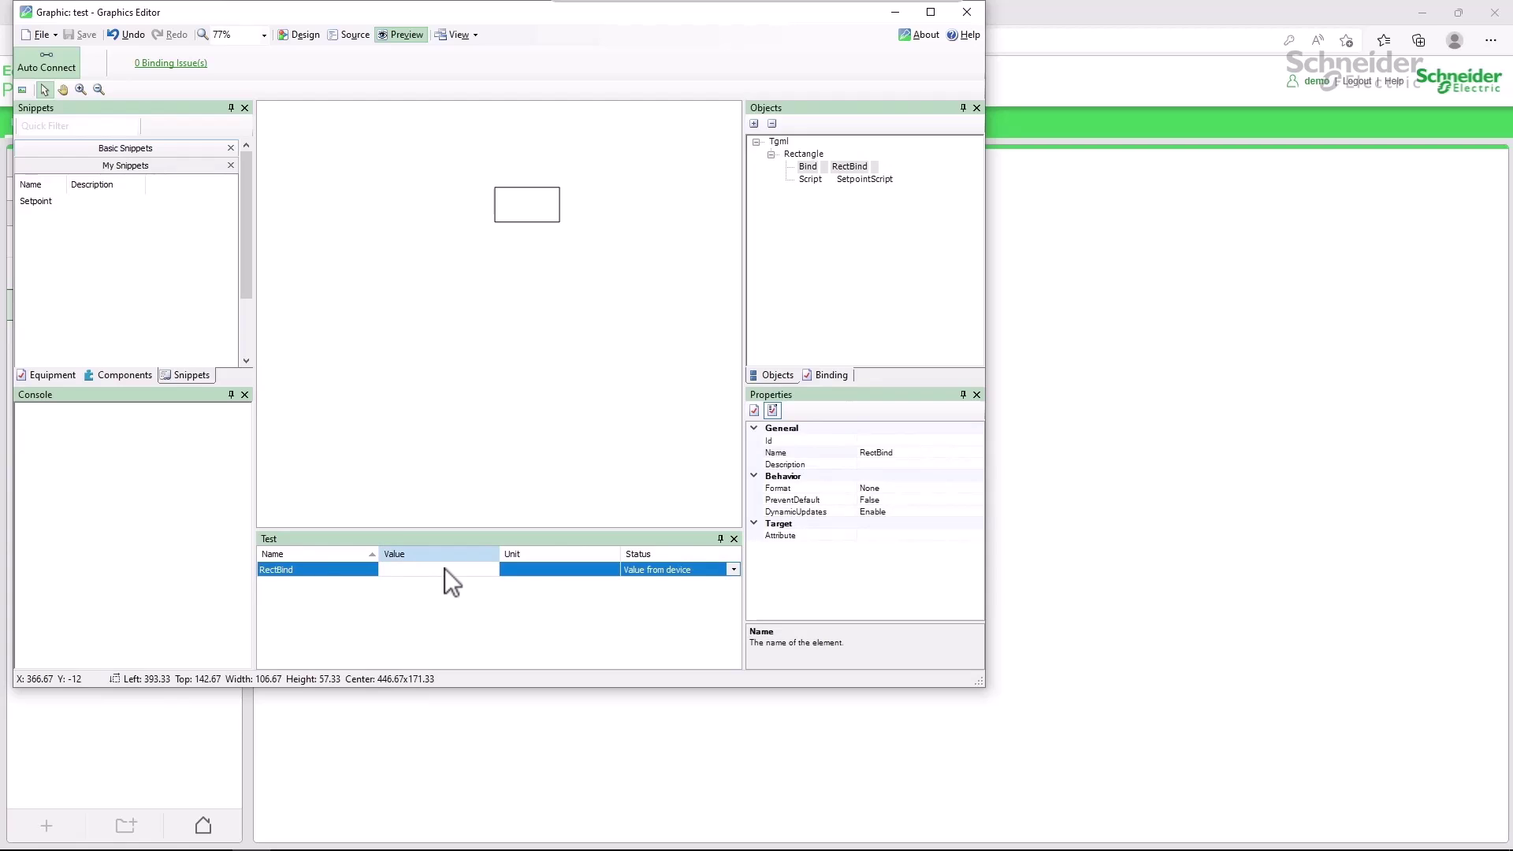
type("100")
key("Return")
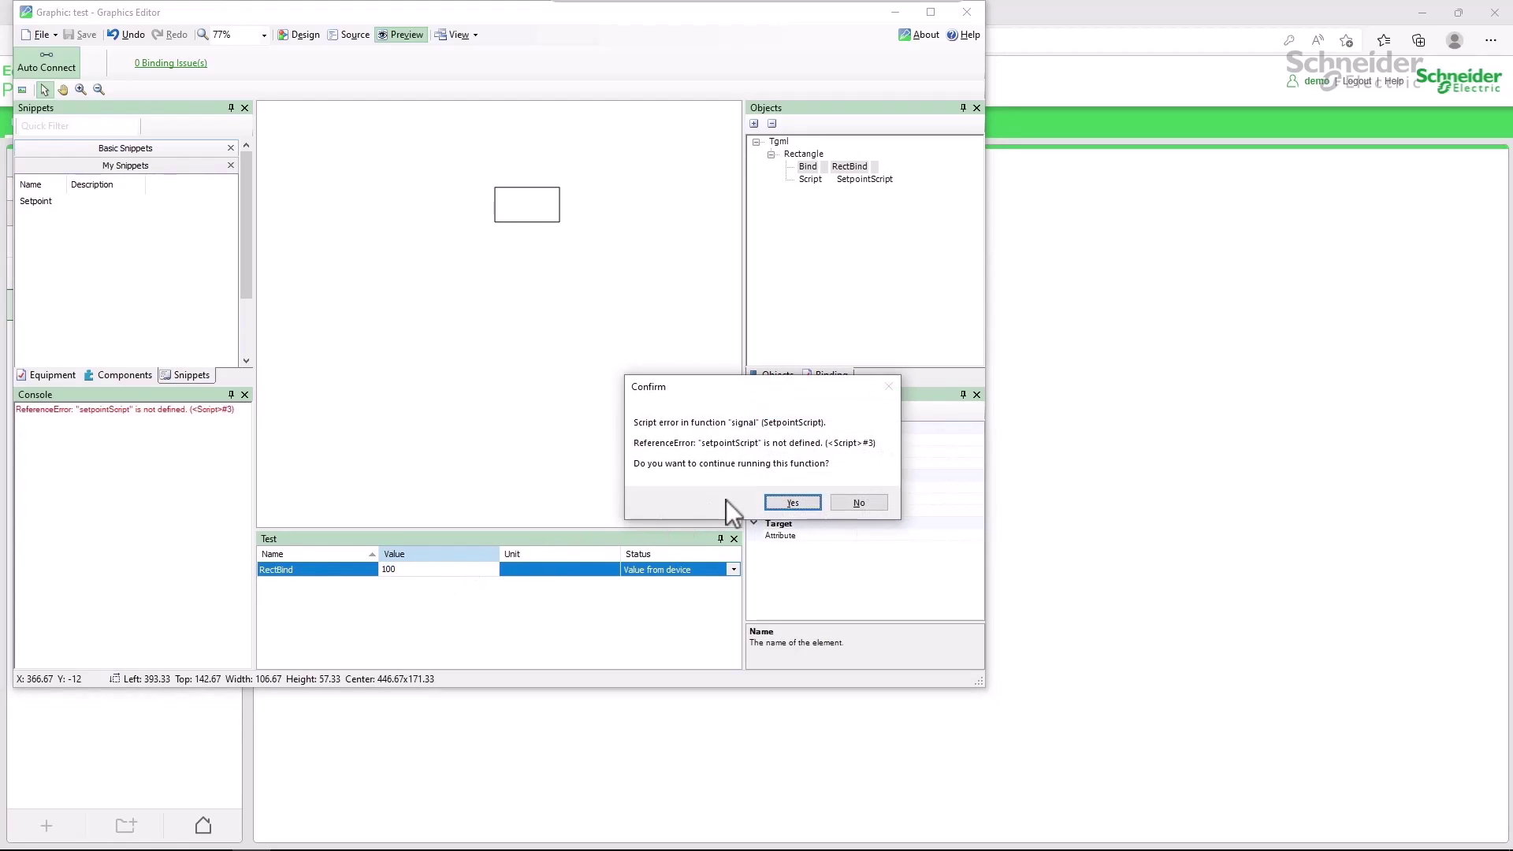
left_click(872, 507)
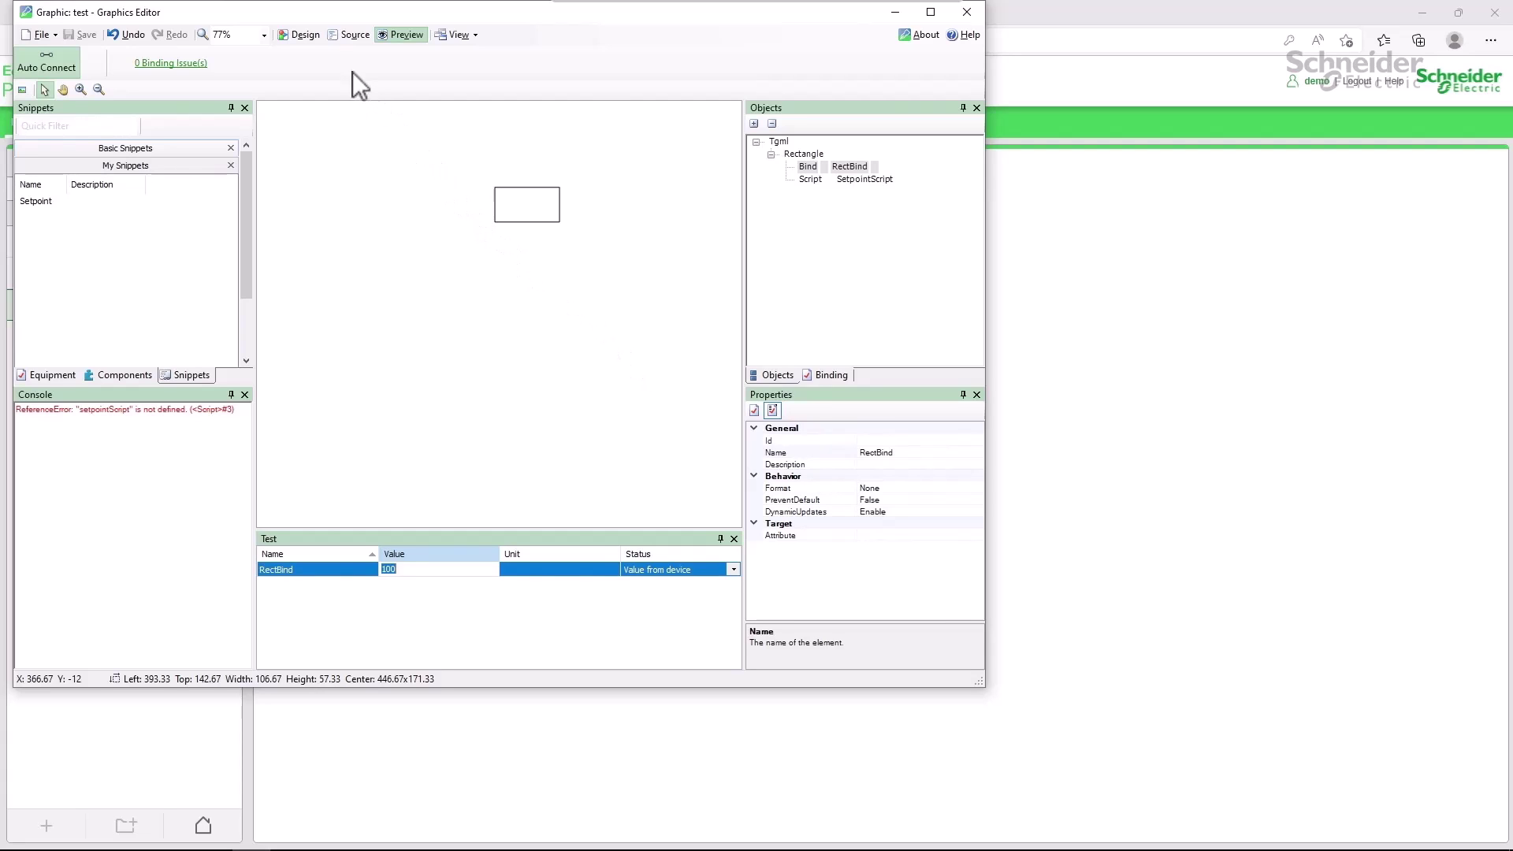
left_click(305, 35)
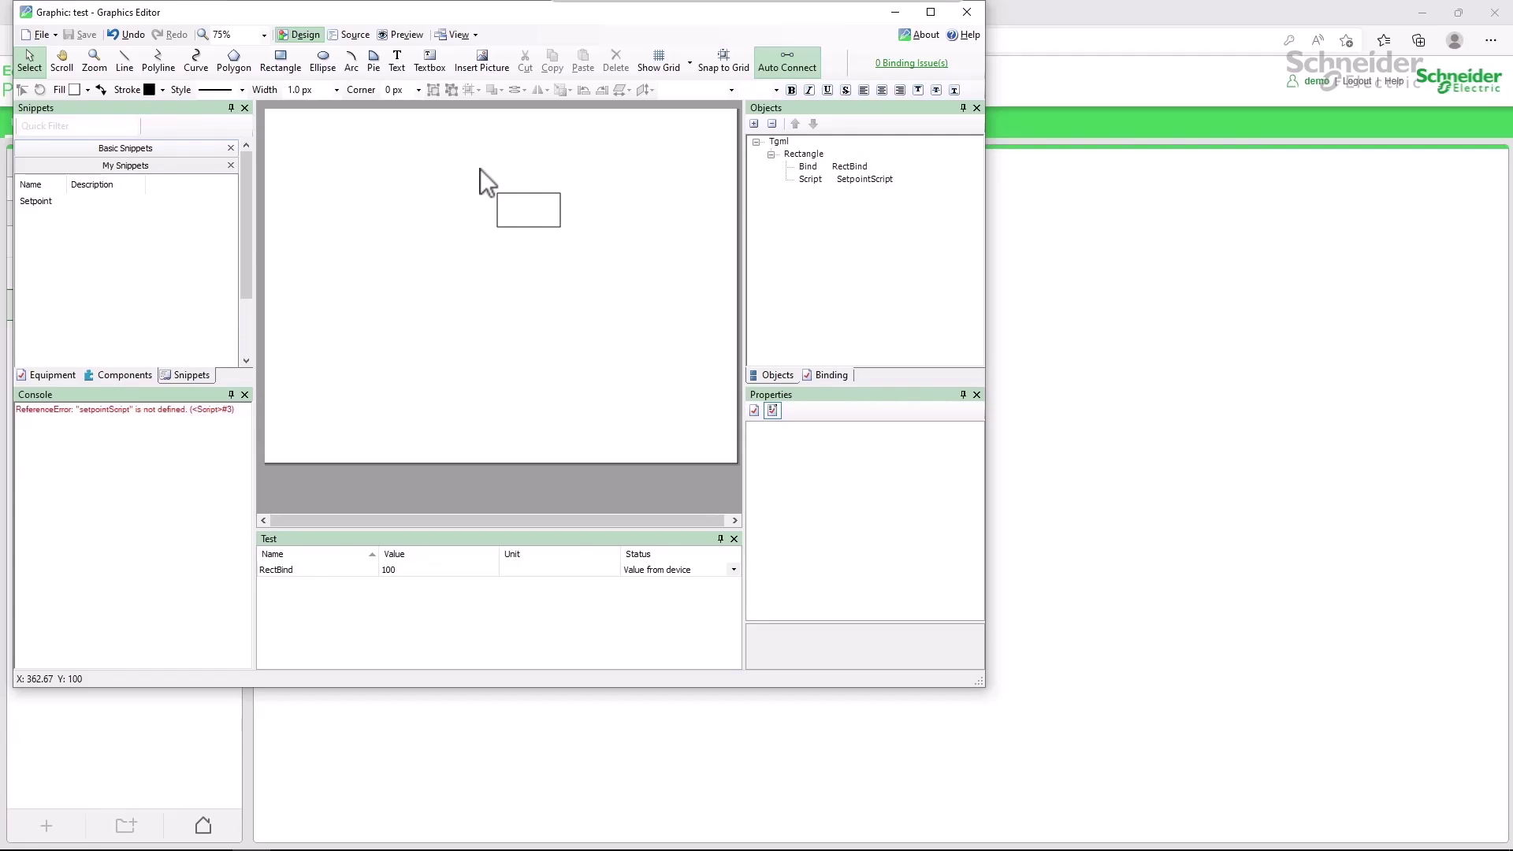
Close Graphics Editor and reopen the Custom Script settings page in the Web HMI.
key("alt+F4")
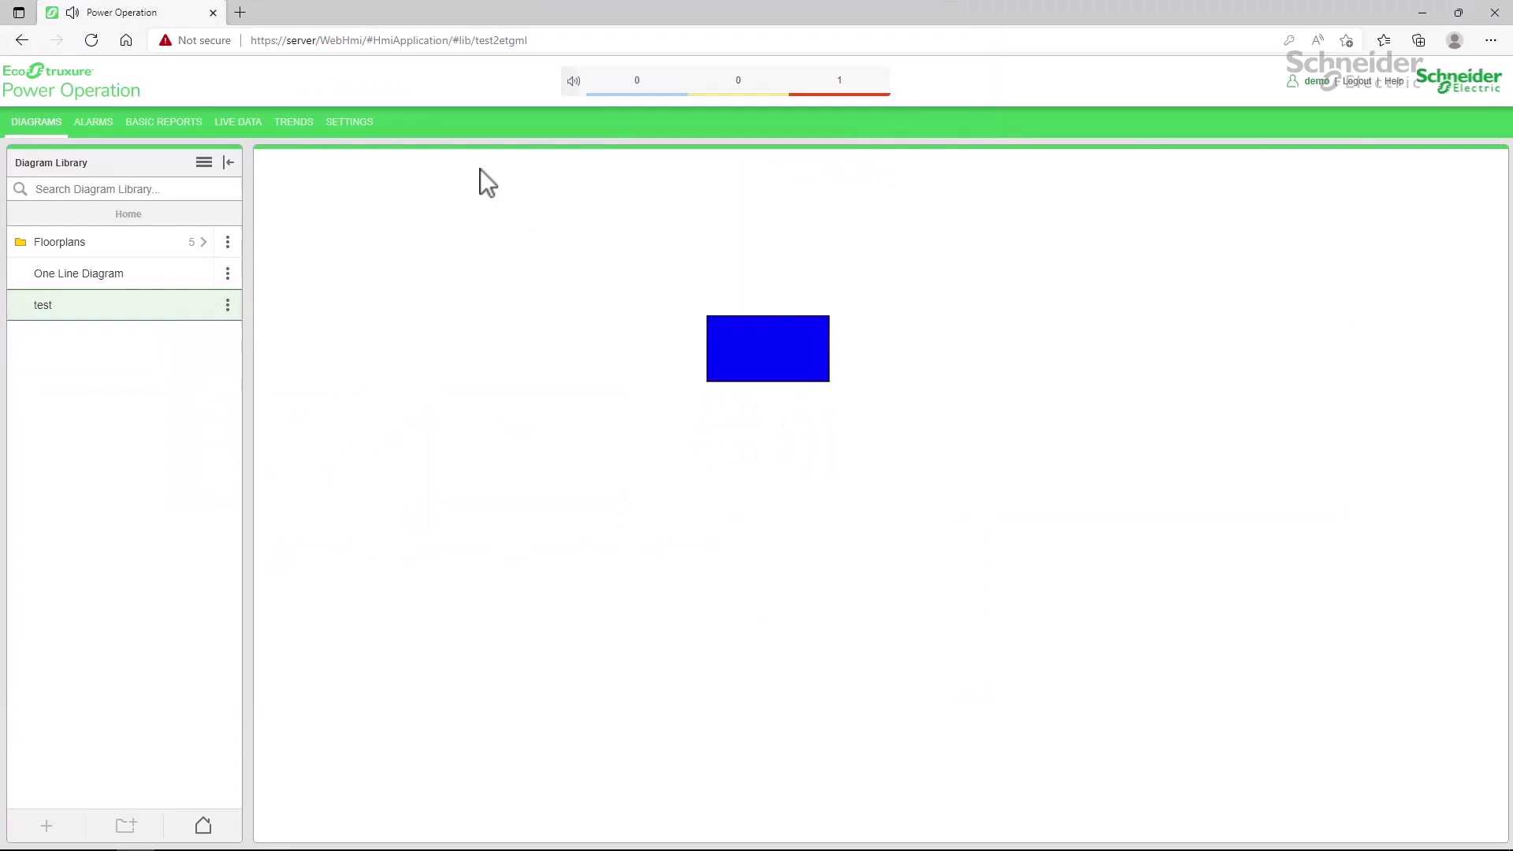
left_click(367, 124)
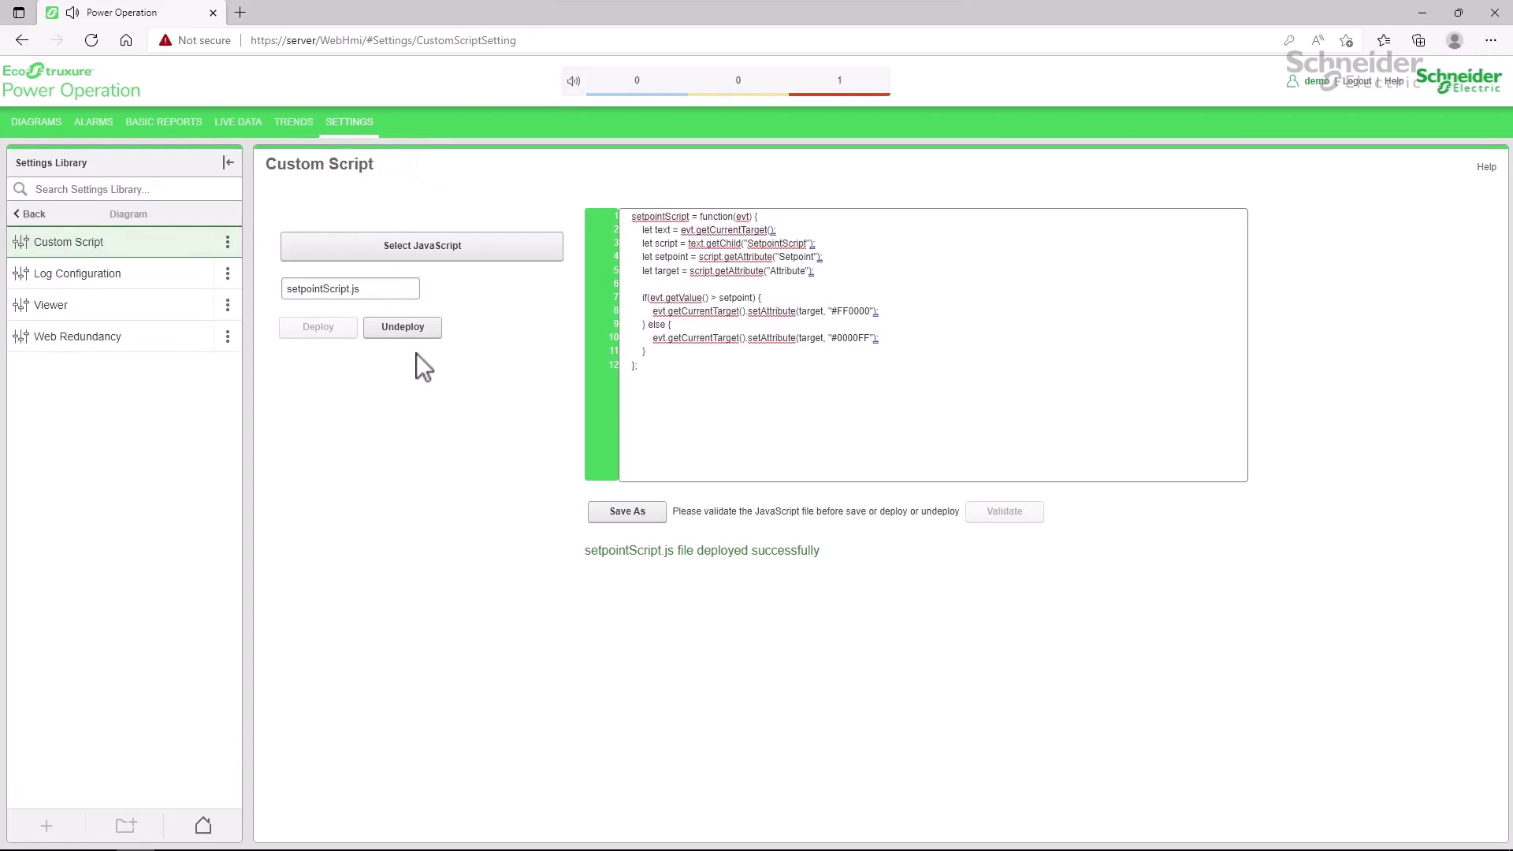